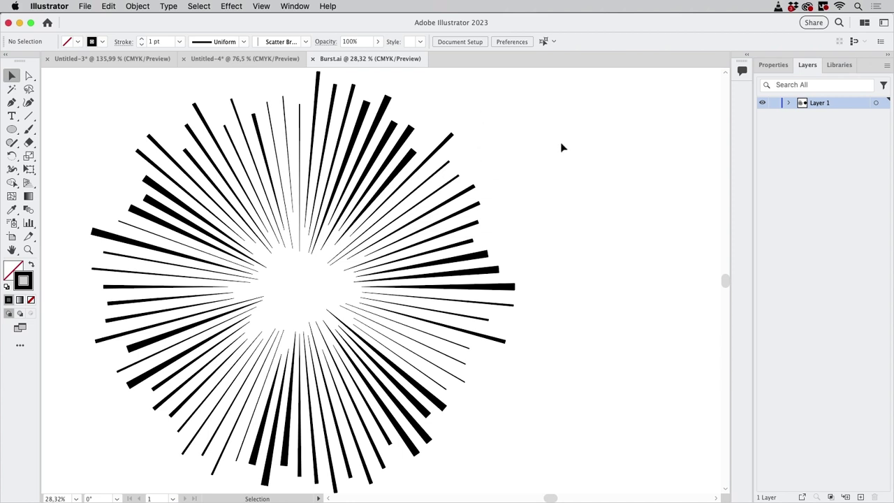
Step: Examine the dense burst, the sparser burst and the circular path that carries the sparse burst's scatter brush
{"action": "key", "text": "space"}
{"action": "left_click_drag", "start_coordinate": [109, 197], "coordinate": [318, 194]}
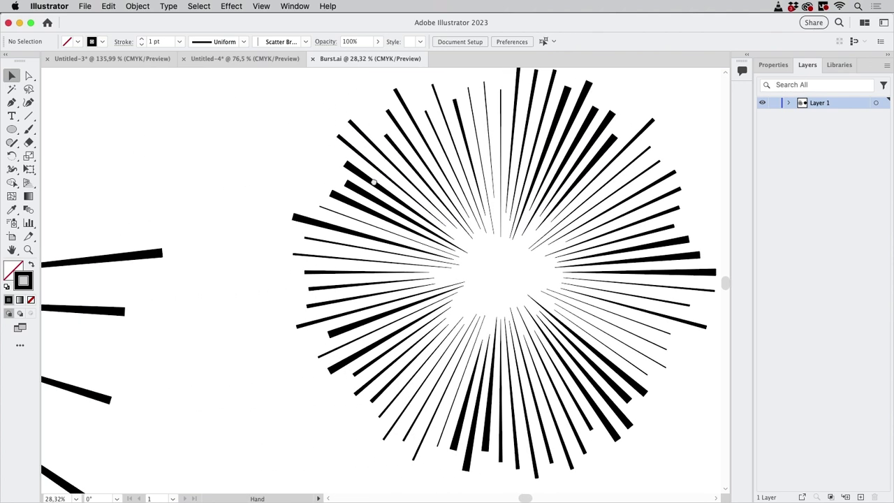
{"action": "scroll", "coordinate": [374, 183], "scroll_direction": "left", "scroll_amount": 10}
{"action": "left_click_drag", "start_coordinate": [493, 174], "coordinate": [403, 225]}
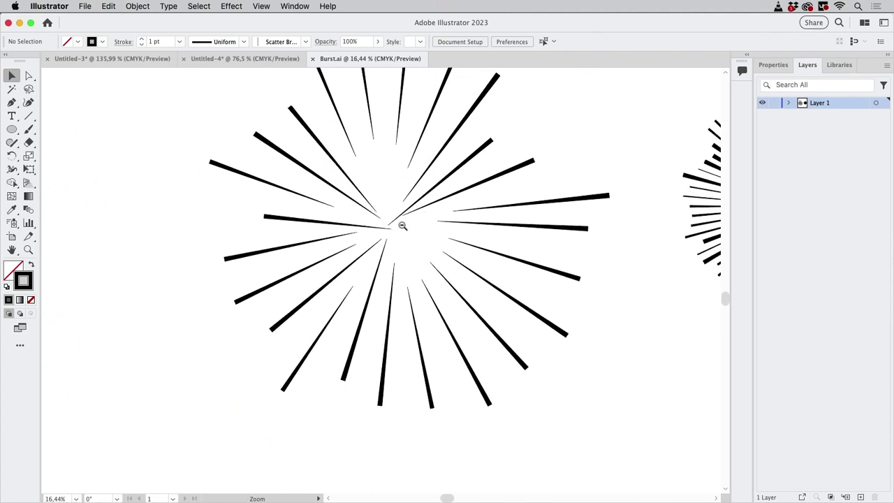
{"action": "scroll", "coordinate": [402, 226], "scroll_direction": "right", "scroll_amount": 5}
{"action": "scroll", "coordinate": [402, 225], "scroll_direction": "up", "scroll_amount": 3}
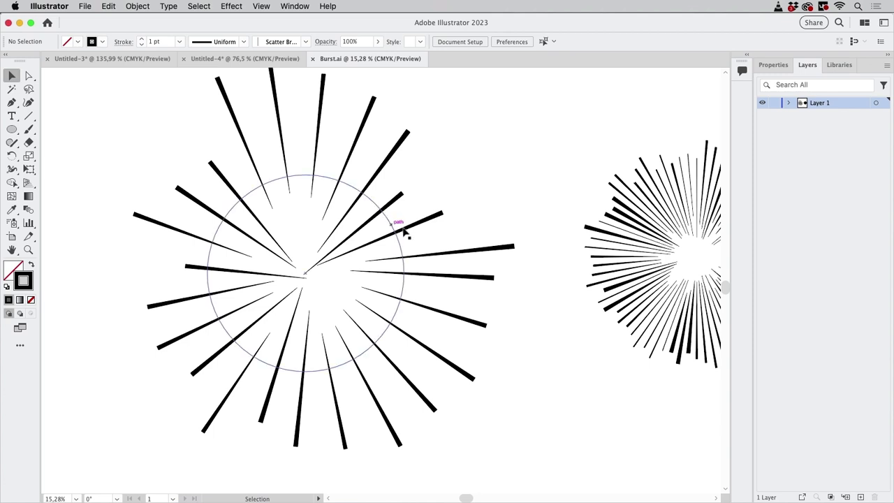
{"action": "left_click", "coordinate": [402, 231]}
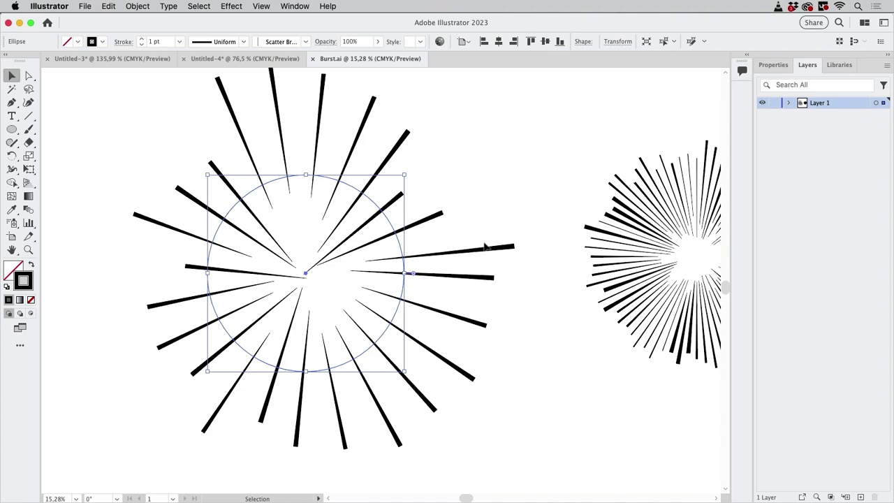
{"action": "left_click", "coordinate": [505, 235]}
{"action": "scroll", "coordinate": [505, 235], "scroll_direction": "right", "scroll_amount": 10}
{"action": "scroll", "coordinate": [396, 295], "scroll_direction": "up", "scroll_amount": 2}
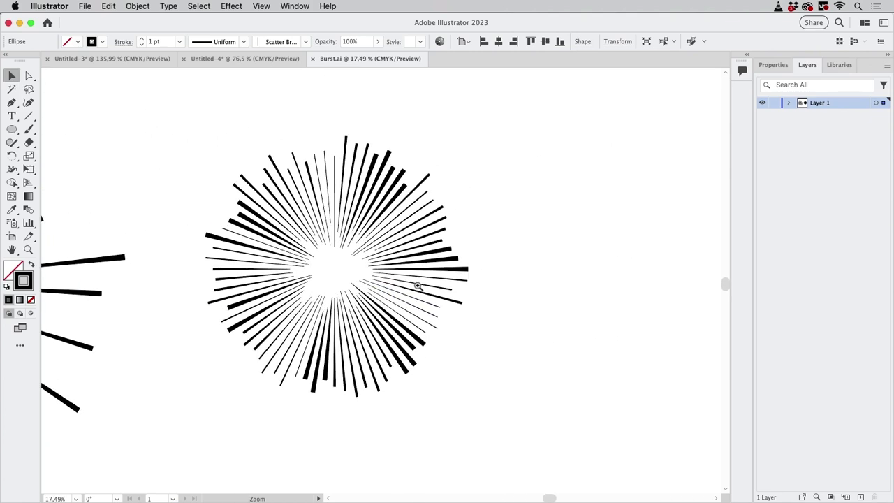
{"action": "scroll", "coordinate": [417, 287], "scroll_direction": "up", "scroll_amount": 3}
{"action": "scroll", "coordinate": [461, 279], "scroll_direction": "right", "scroll_amount": 4}
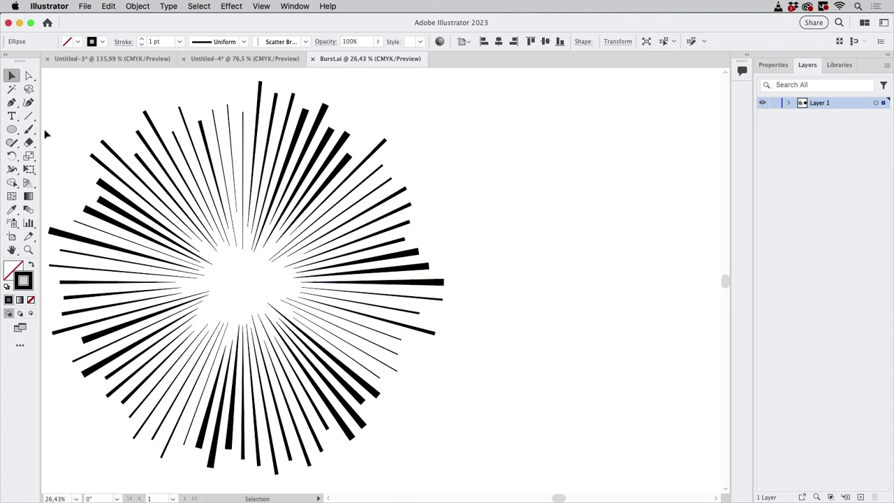
Step: Draw a straight vertical line in the empty canvas area beside the dense burst
{"action": "left_click", "coordinate": [28, 115]}
{"action": "left_click_drag", "start_coordinate": [594, 205], "coordinate": [493, 207]}
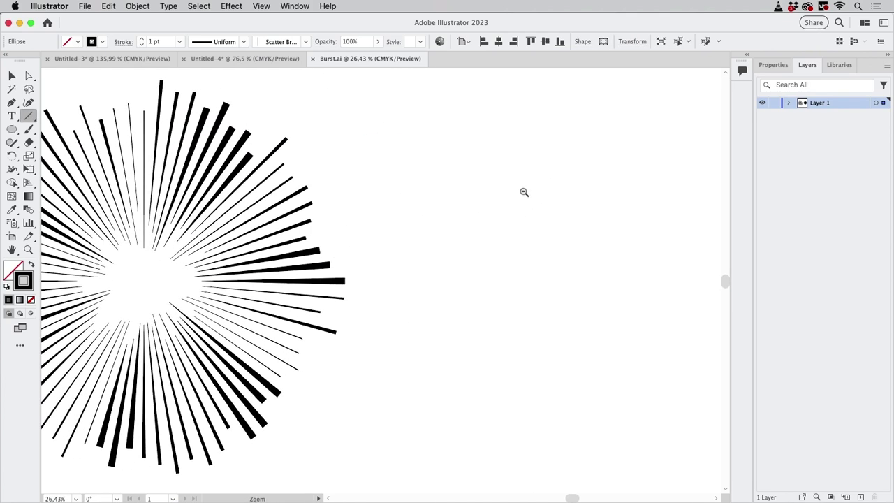
{"action": "scroll", "coordinate": [524, 192], "scroll_direction": "down", "scroll_amount": 3}
{"action": "left_click_drag", "start_coordinate": [379, 193], "coordinate": [465, 102]}
{"action": "key", "text": "super+z"}
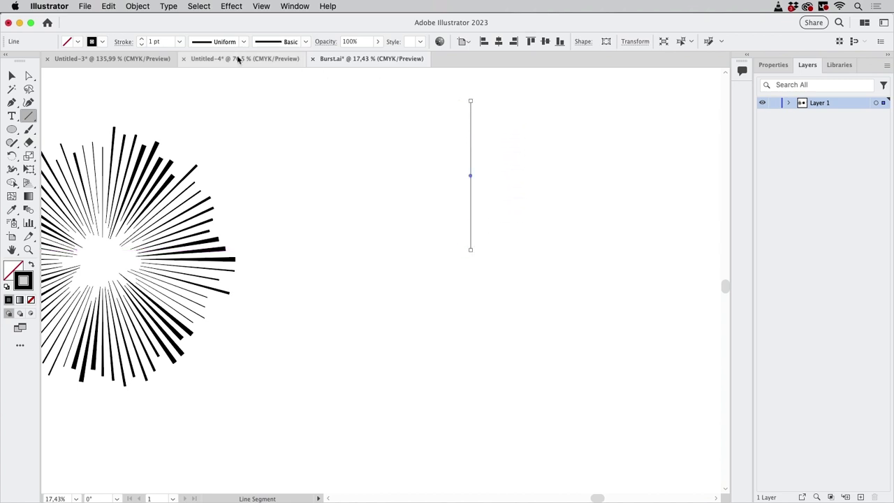
Step: Create a copy of the vertical line rotated 5° around its lower end point
{"action": "left_click", "coordinate": [12, 75]}
{"action": "left_click", "coordinate": [12, 156]}
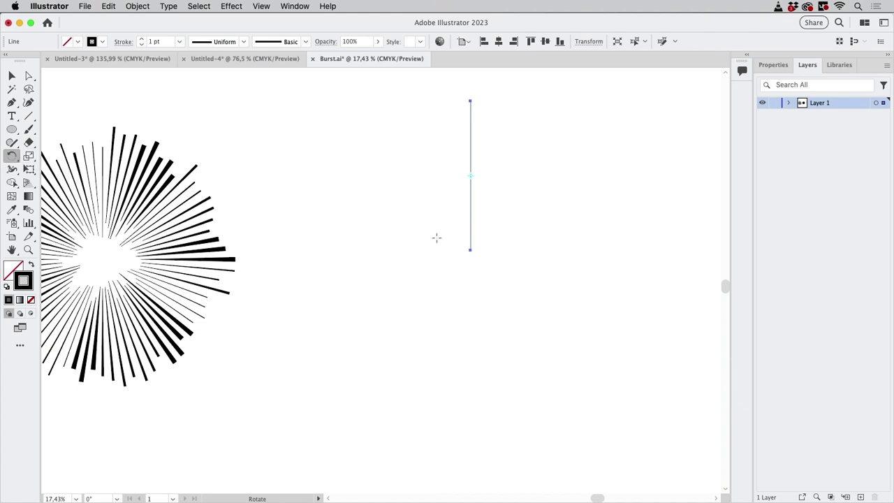
{"action": "left_click", "coordinate": [470, 250], "text": "alt"}
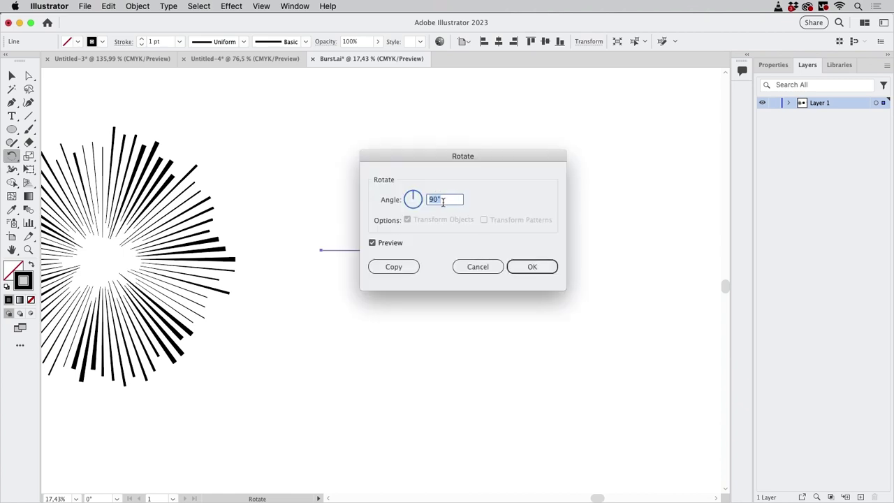
{"action": "type", "text": "5"}
{"action": "left_click_drag", "start_coordinate": [423, 164], "coordinate": [660, 176]}
{"action": "key", "text": "Tab"}
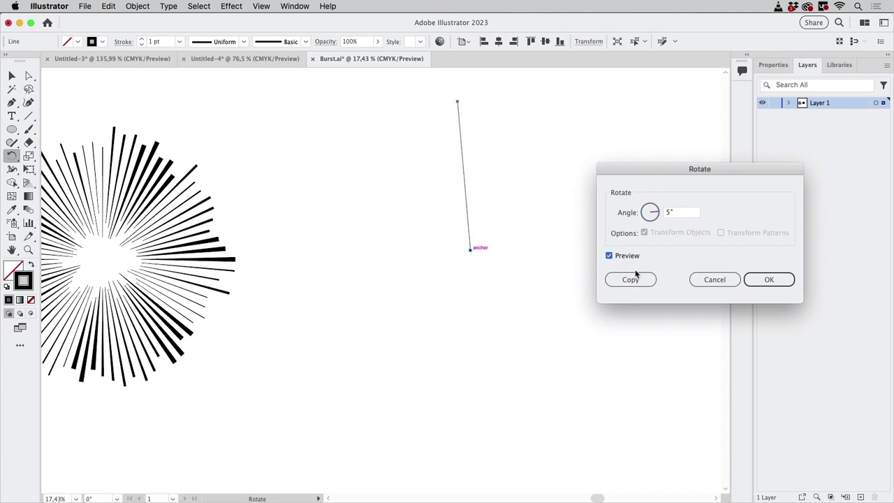
{"action": "left_click", "coordinate": [633, 278]}
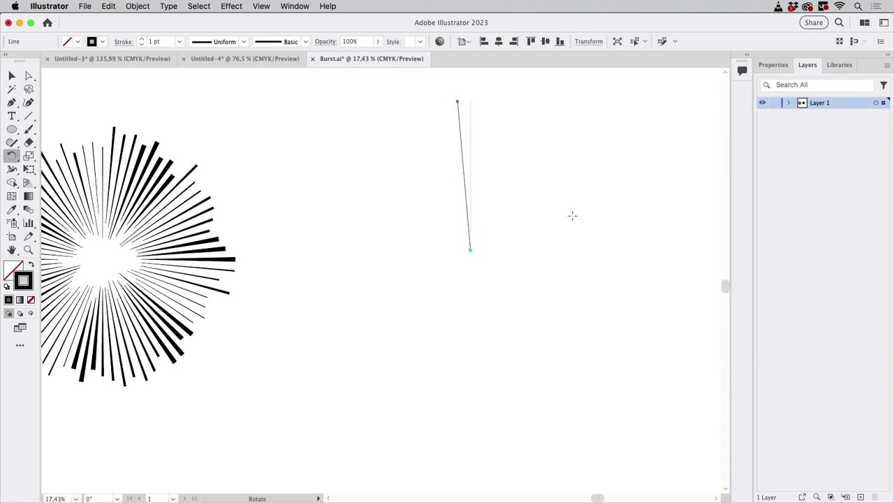
Step: Repeat the 5° rotated copy with Transform Again until the lines fill a complete circle, and deselect
{"action": "left_click", "coordinate": [135, 6]}
{"action": "mouse_move", "coordinate": [151, 21]}
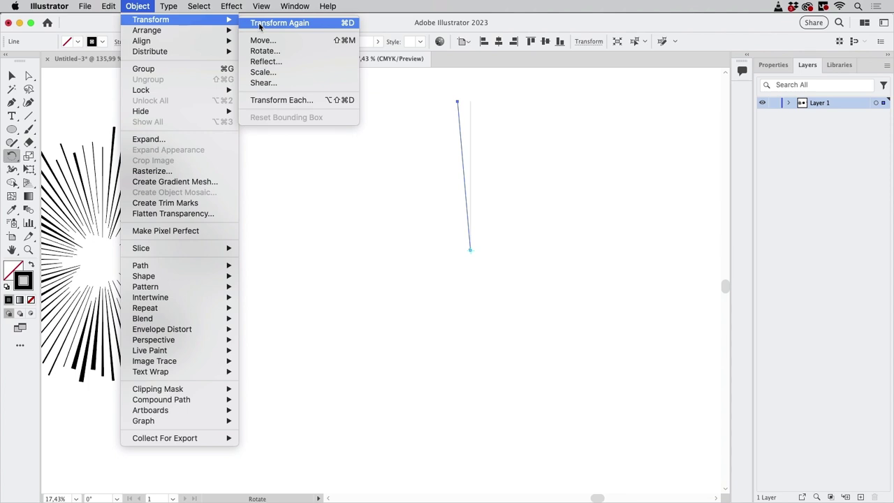
{"action": "left_click", "coordinate": [382, 14]}
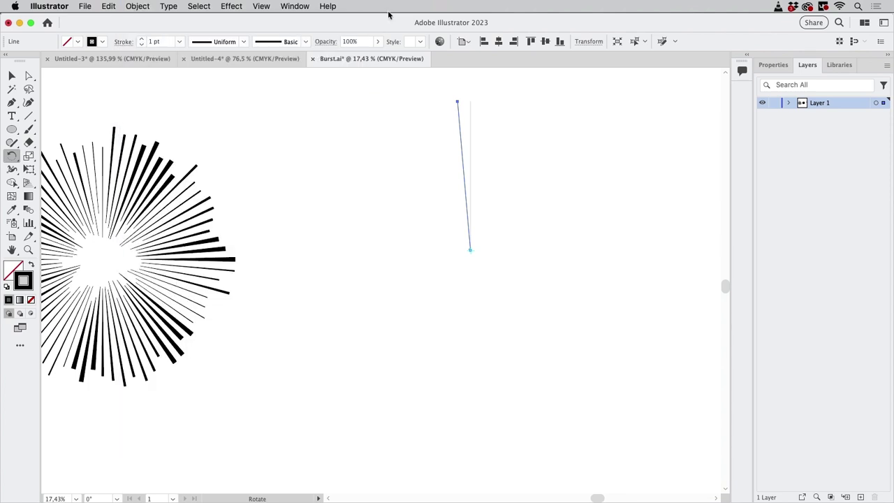
{"action": "key", "text": "super+d"}
{"action": "key", "text": "super+d"}
{"action": "key", "text": "super+d"}
{"action": "key", "text": "super+d"}
{"action": "key", "text": "super+d"}
{"action": "key", "text": "super+d"}
{"action": "key", "text": "super+d"}
{"action": "key", "text": "super+d"}
{"action": "key", "text": "super+d"}
{"action": "key", "text": "super+d"}
{"action": "key", "text": "super+d"}
{"action": "key", "text": "super+d"}
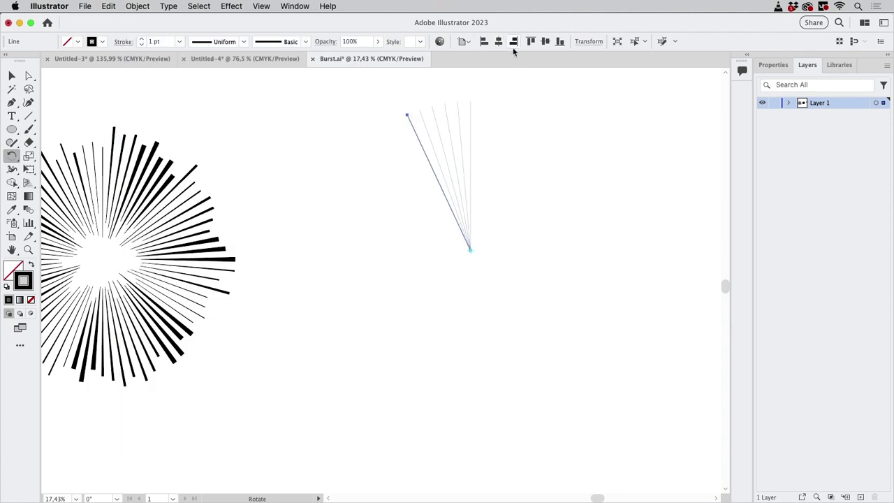
{"action": "key", "text": "super+d"}
{"action": "key", "text": "super+d"}
{"action": "key", "text": "super+d"}
{"action": "key", "text": "super+d"}
{"action": "key", "text": "super+d"}
{"action": "key", "text": "super+d"}
{"action": "key", "text": "super+d"}
{"action": "key", "text": "super+d"}
{"action": "key", "text": "super+d"}
{"action": "key", "text": "super+d"}
{"action": "key", "text": "super+d"}
{"action": "key", "text": "super+d"}
{"action": "key", "text": "super+d"}
{"action": "key", "text": "super+d"}
{"action": "key", "text": "super+d"}
{"action": "key", "text": "super+d"}
{"action": "key", "text": "super+d"}
{"action": "key", "text": "super+d"}
{"action": "key", "text": "super+d"}
{"action": "key", "text": "super+d"}
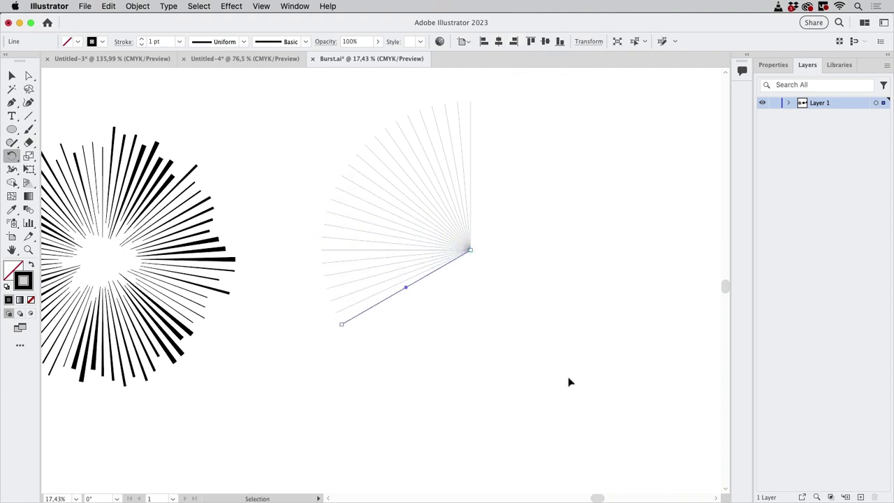
{"action": "key", "text": "super+d"}
{"action": "key", "text": "super+d"}
{"action": "key", "text": "super+d"}
{"action": "key", "text": "super+d"}
{"action": "key", "text": "super+d"}
{"action": "key", "text": "super+d"}
{"action": "key", "text": "super+d"}
{"action": "key", "text": "super+d"}
{"action": "key", "text": "super+d"}
{"action": "key", "text": "super+d"}
{"action": "key", "text": "super+d"}
{"action": "key", "text": "super+d"}
{"action": "key", "text": "super+d"}
{"action": "key", "text": "super+d"}
{"action": "key", "text": "super+d"}
{"action": "key", "text": "super+d"}
{"action": "key", "text": "super+d"}
{"action": "key", "text": "super+d"}
{"action": "key", "text": "super+d"}
{"action": "key", "text": "super+d"}
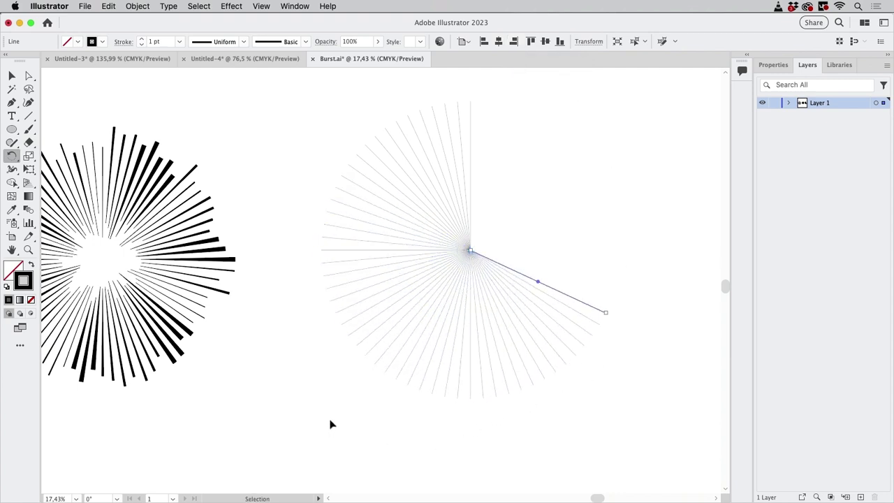
{"action": "key", "text": "super+d"}
{"action": "key", "text": "super+d"}
{"action": "key", "text": "super+d"}
{"action": "key", "text": "super+d"}
{"action": "key", "text": "super+d"}
{"action": "key", "text": "super+d"}
{"action": "key", "text": "super+d"}
{"action": "key", "text": "super+d"}
{"action": "key", "text": "super+d"}
{"action": "key", "text": "super+d"}
{"action": "key", "text": "super+d"}
{"action": "key", "text": "super+d"}
{"action": "key", "text": "super+d"}
{"action": "key", "text": "super+d"}
{"action": "key", "text": "super+d"}
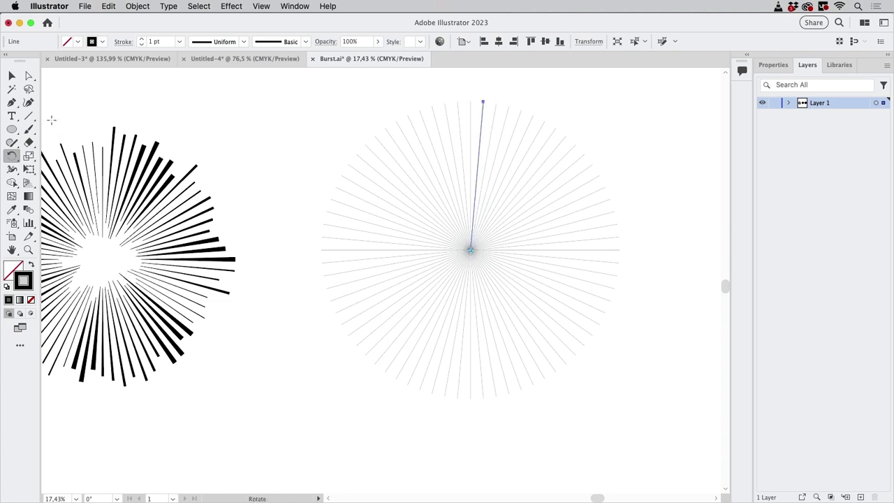
{"action": "left_click", "coordinate": [12, 76]}
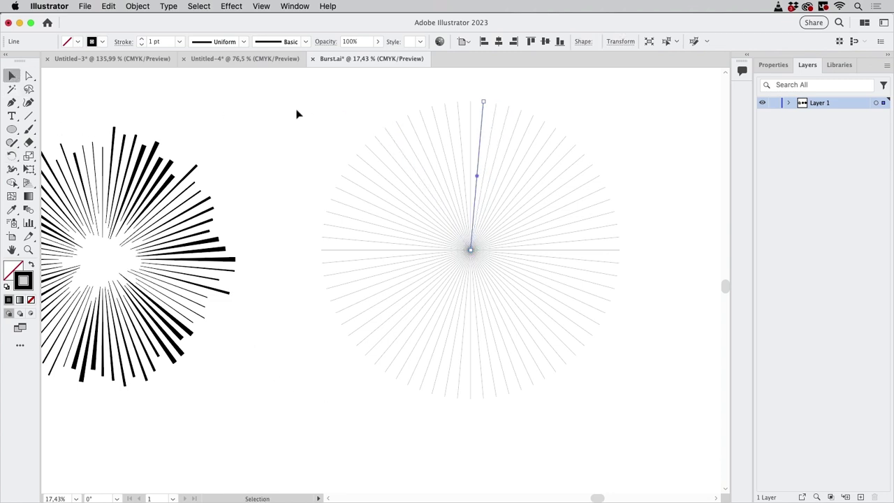
{"action": "left_click", "coordinate": [275, 161]}
Step: Apply Transform Each to all the thin radial lines with 150% horizontal and vertical scale and a regenerated Random variation
{"action": "scroll", "coordinate": [305, 180], "scroll_direction": "left", "scroll_amount": 5}
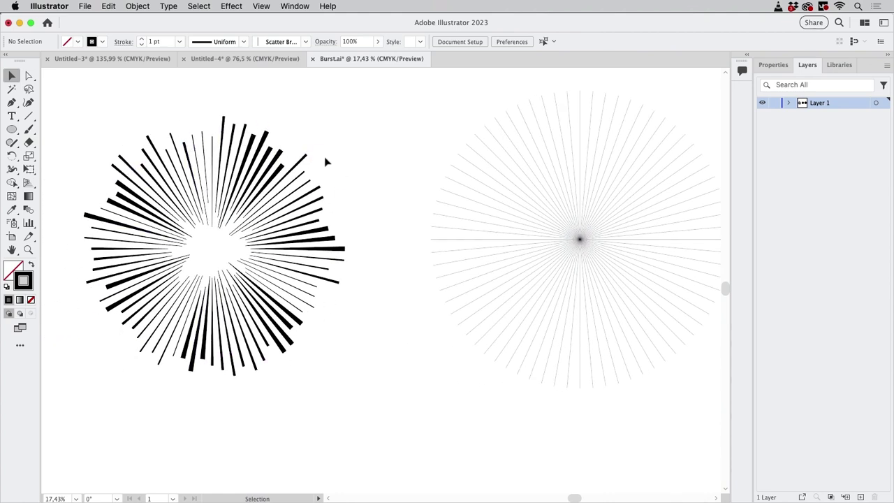
{"action": "scroll", "coordinate": [520, 181], "scroll_direction": "right", "scroll_amount": 5}
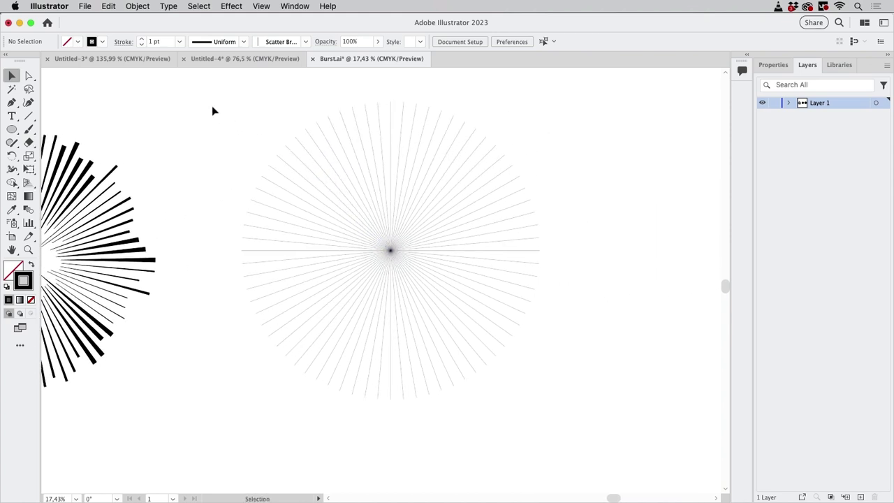
{"action": "key", "text": "super+a"}
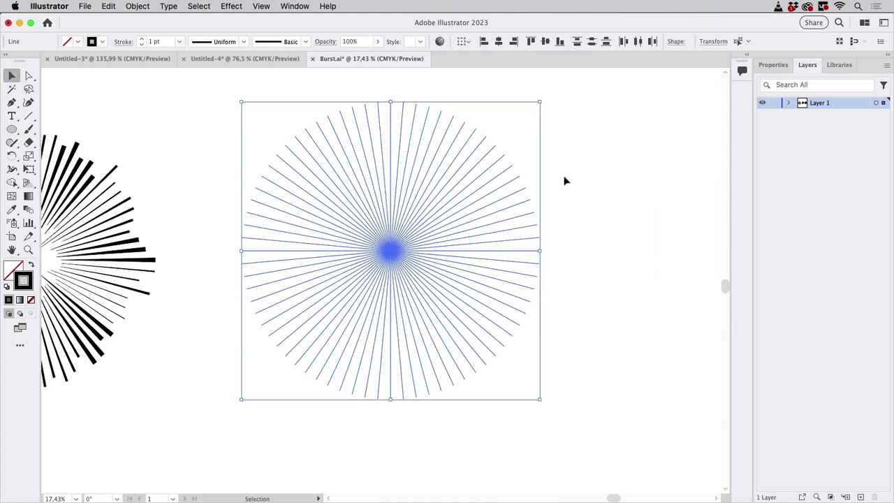
{"action": "left_click", "coordinate": [138, 6]}
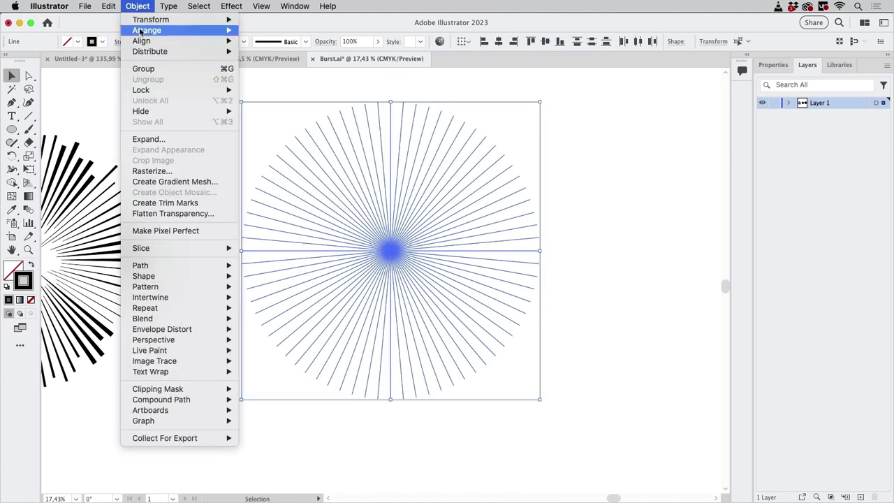
{"action": "mouse_move", "coordinate": [145, 21]}
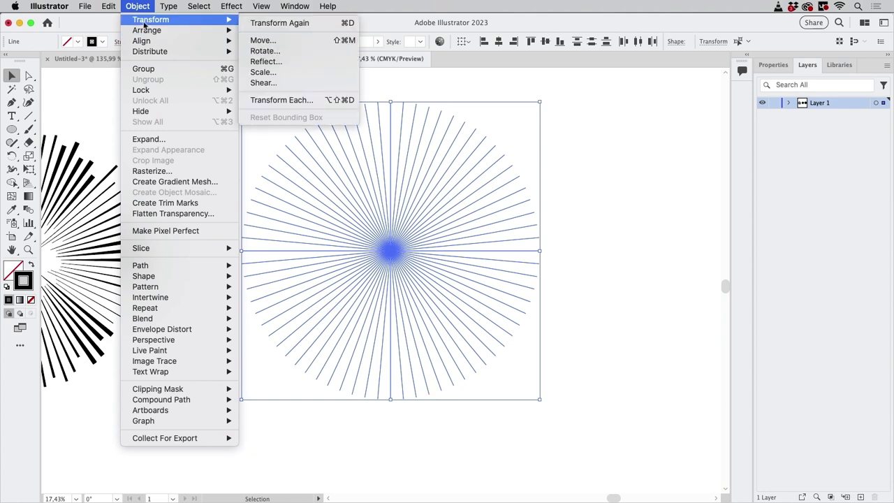
{"action": "left_click", "coordinate": [323, 103]}
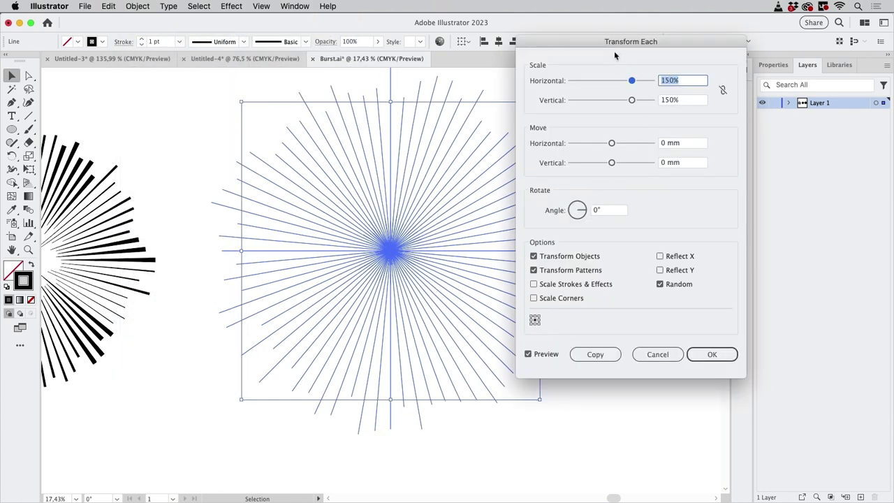
{"action": "left_click_drag", "start_coordinate": [614, 51], "coordinate": [634, 105]}
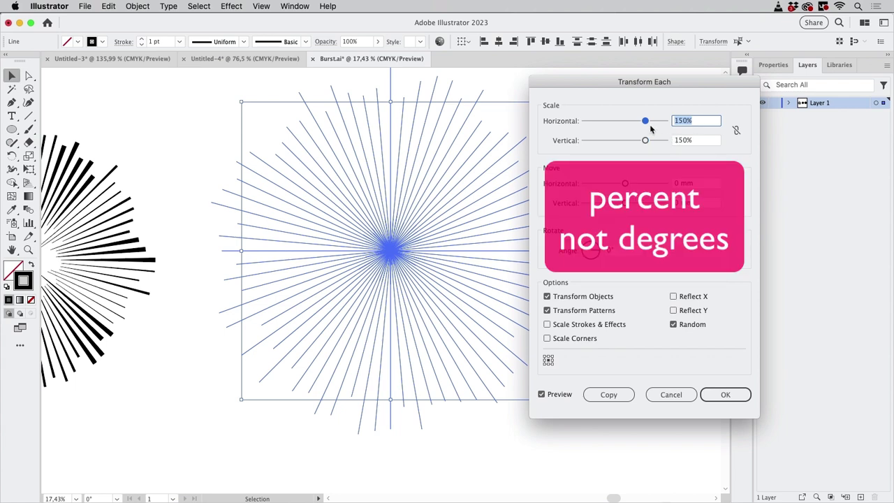
{"action": "left_click", "coordinate": [673, 326]}
{"action": "left_click", "coordinate": [673, 326]}
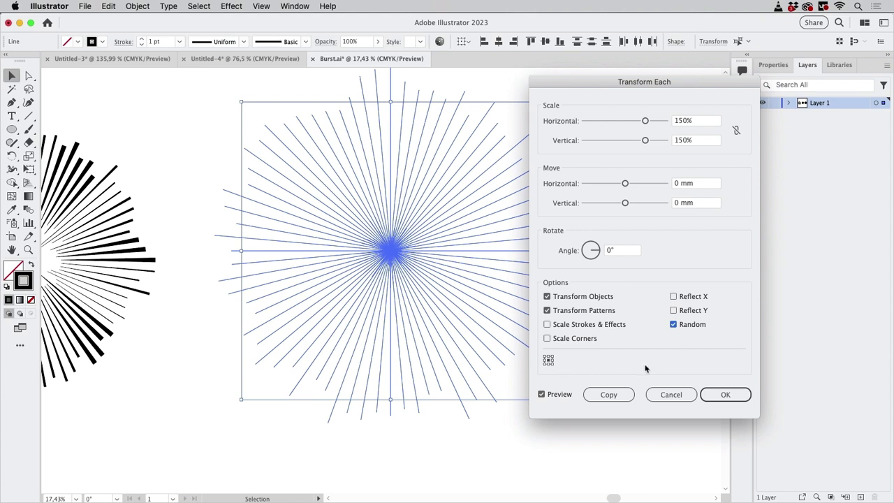
{"action": "left_click", "coordinate": [725, 395]}
{"action": "left_click_drag", "start_coordinate": [683, 83], "coordinate": [739, 74]}
{"action": "left_click", "coordinate": [728, 316]}
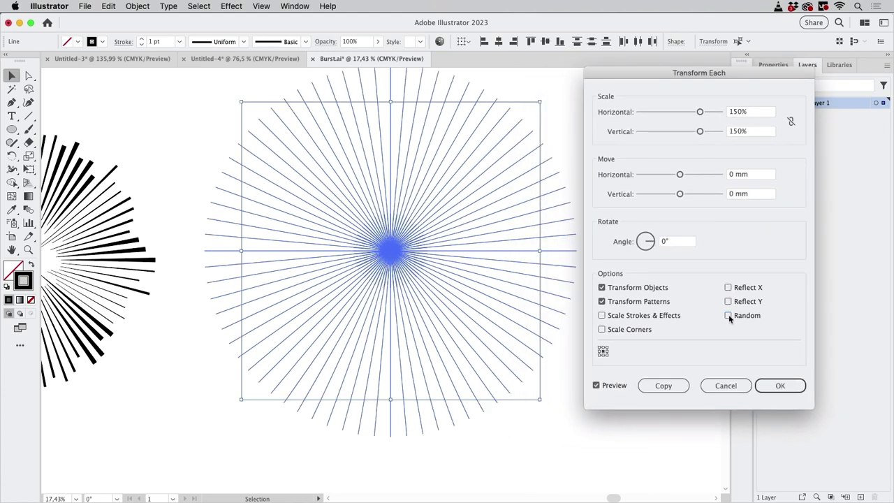
{"action": "left_click", "coordinate": [729, 315]}
{"action": "left_click", "coordinate": [728, 316]}
{"action": "left_click", "coordinate": [728, 315]}
{"action": "left_click", "coordinate": [728, 316]}
{"action": "left_click", "coordinate": [729, 315]}
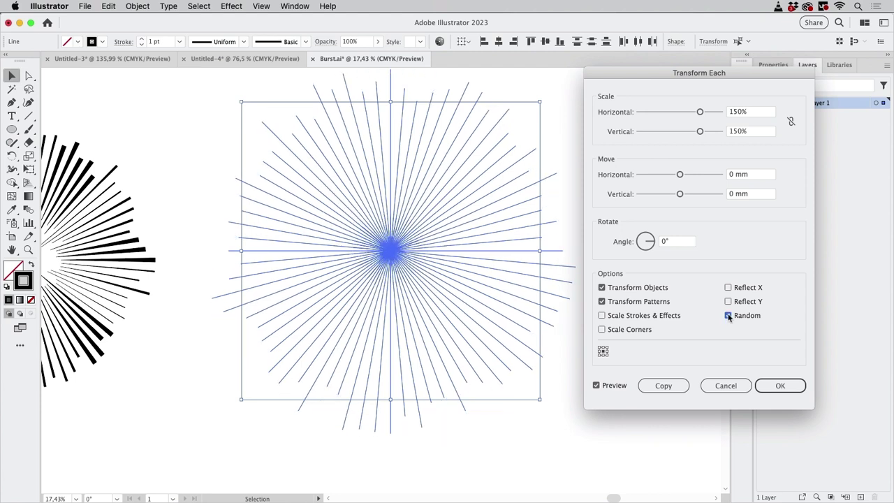
{"action": "left_click", "coordinate": [728, 315]}
{"action": "left_click", "coordinate": [728, 316]}
{"action": "left_click", "coordinate": [728, 316]}
{"action": "left_click", "coordinate": [729, 316]}
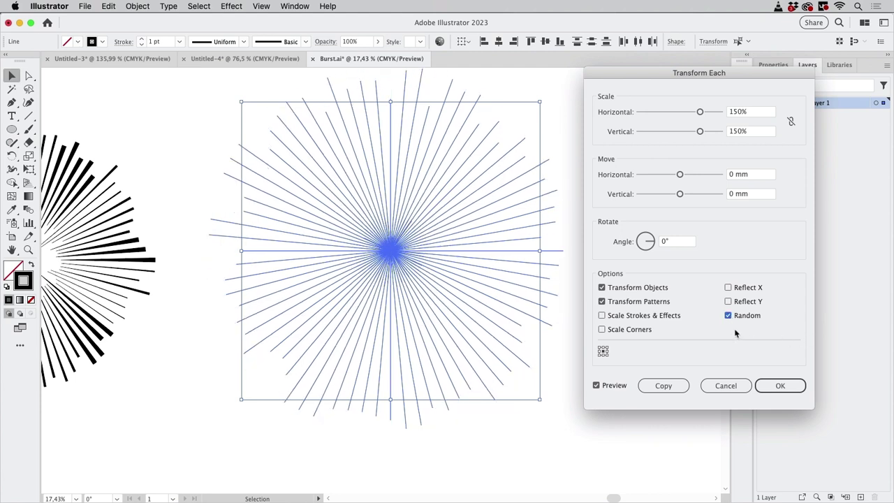
{"action": "left_click", "coordinate": [795, 384]}
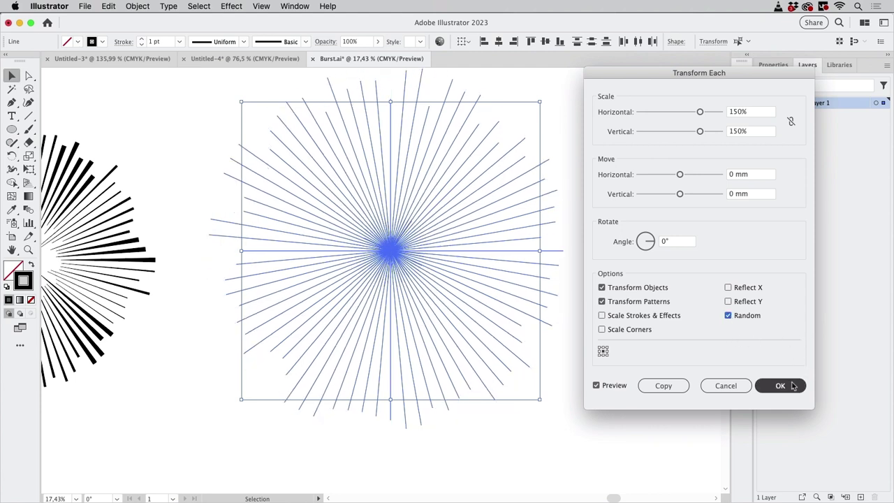
{"action": "scroll", "coordinate": [597, 250], "scroll_direction": "down", "scroll_amount": 2, "text": "alt"}
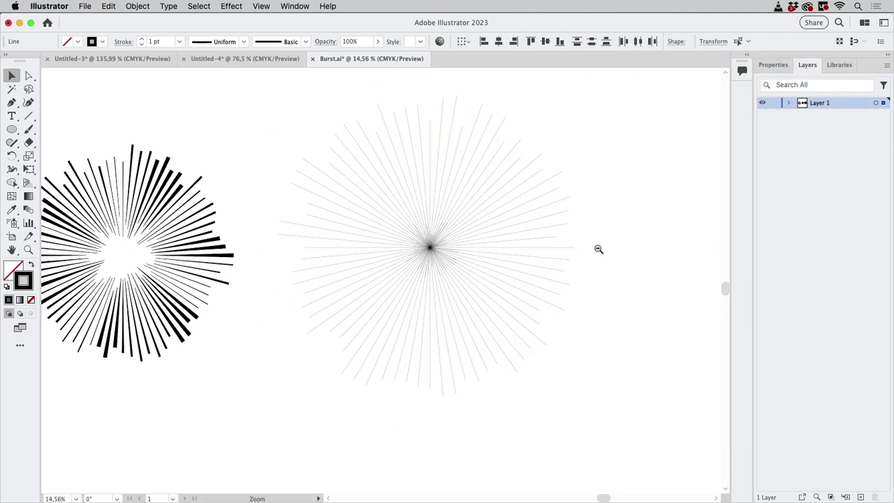
{"action": "scroll", "coordinate": [583, 277], "scroll_direction": "up", "scroll_amount": 2}
{"action": "scroll", "coordinate": [582, 277], "scroll_direction": "right", "scroll_amount": 2}
{"action": "left_click", "coordinate": [608, 266]}
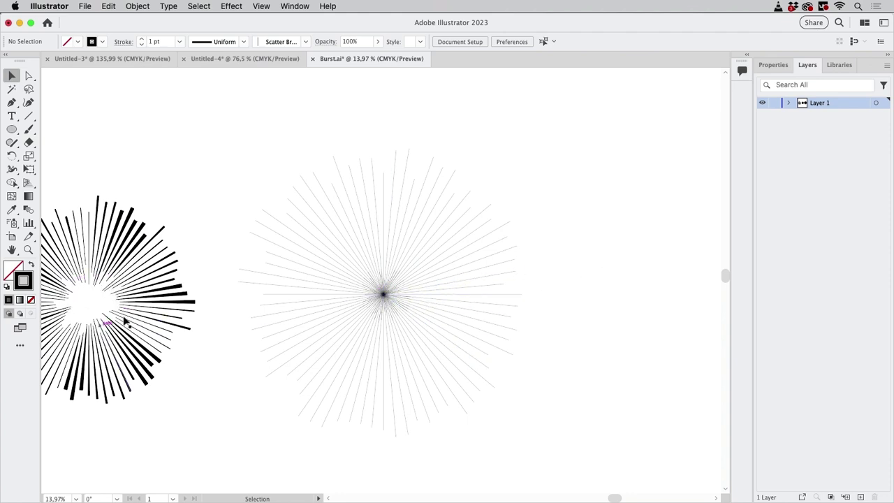
Step: Draw a circle centred on the point where the thin radial lines meet, covering the inner part of the burst
{"action": "left_click", "coordinate": [11, 129]}
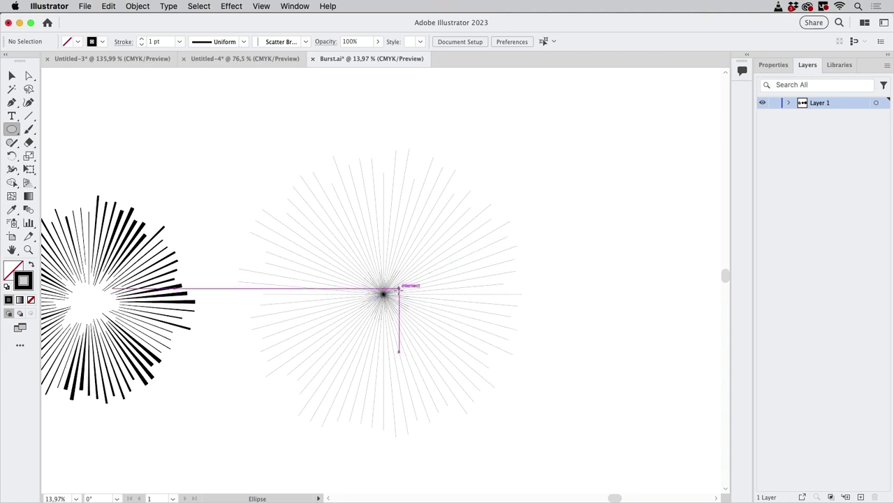
{"action": "scroll", "coordinate": [387, 297], "scroll_direction": "up", "scroll_amount": 5}
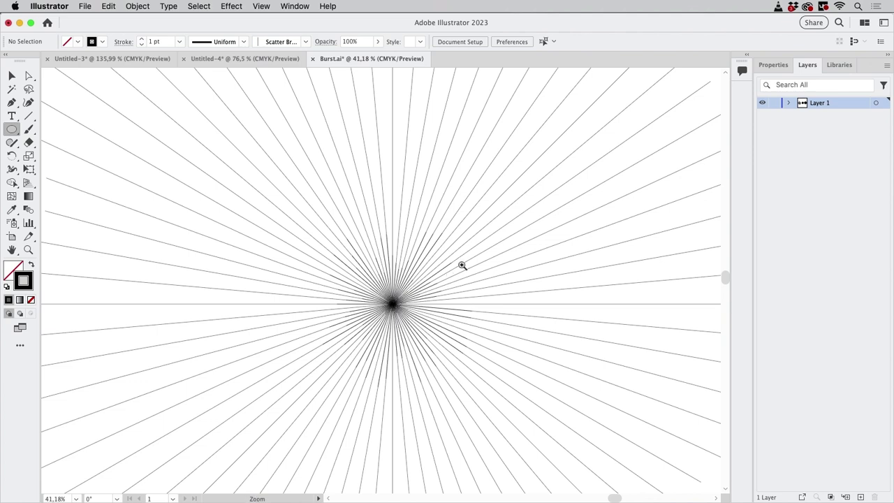
{"action": "scroll", "coordinate": [458, 264], "scroll_direction": "down", "scroll_amount": 2}
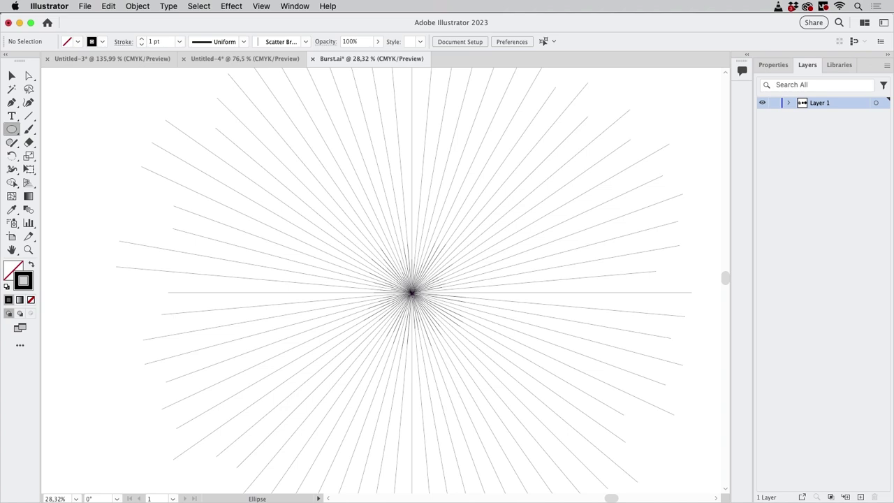
{"action": "left_click_drag", "start_coordinate": [412, 292], "coordinate": [495, 236]}
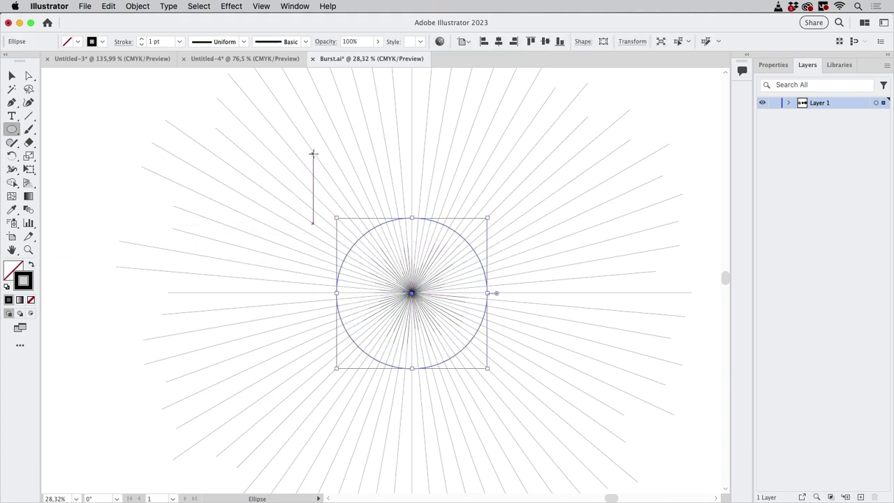
Step: Remove the circle's stroke, fill it with orange, and deselect it
{"action": "left_click", "coordinate": [103, 42]}
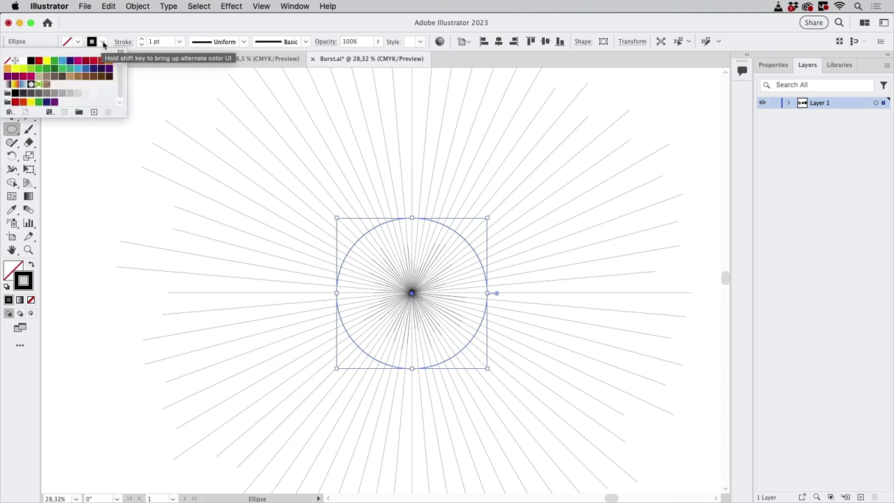
{"action": "left_click", "coordinate": [7, 61]}
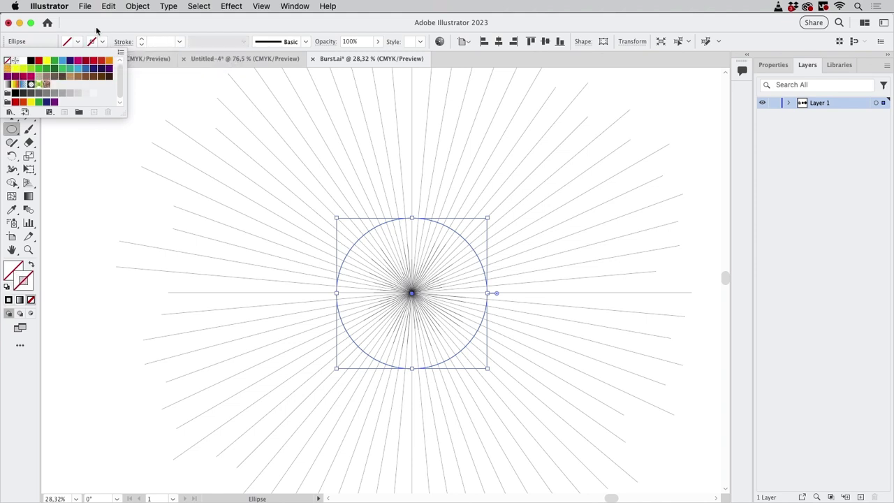
{"action": "left_click", "coordinate": [79, 42]}
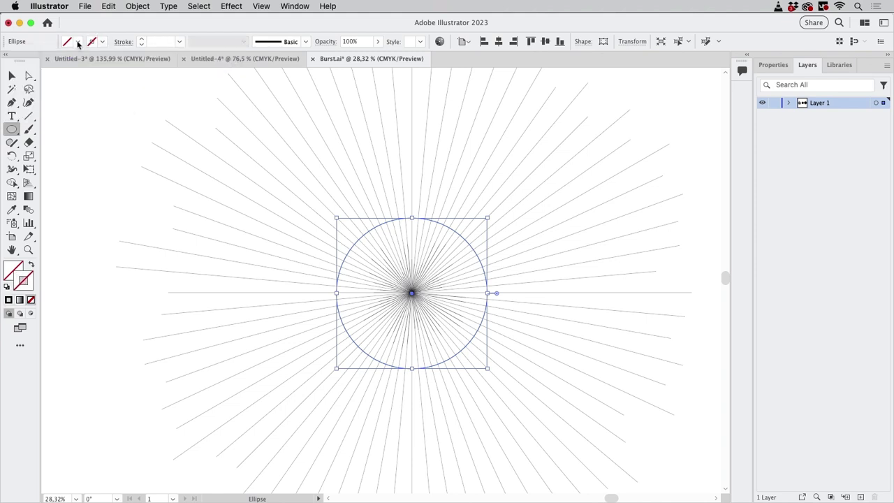
{"action": "left_click", "coordinate": [79, 41]}
{"action": "left_click", "coordinate": [108, 62]}
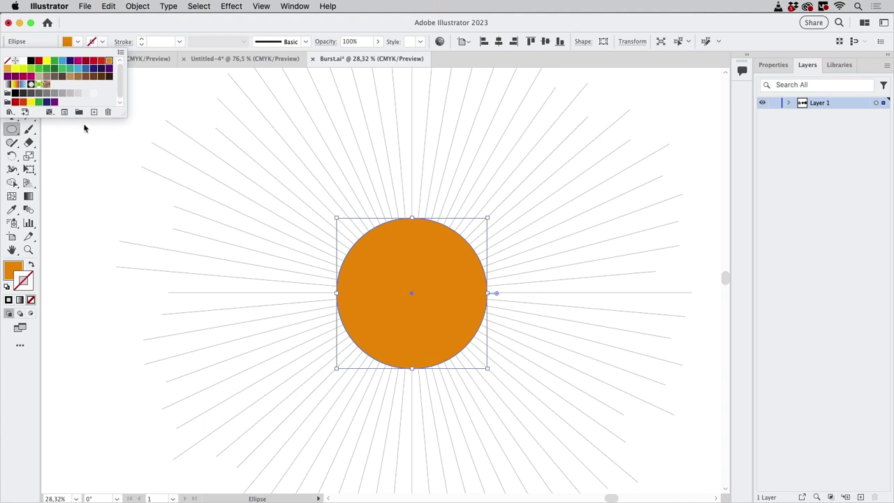
{"action": "left_click", "coordinate": [12, 76]}
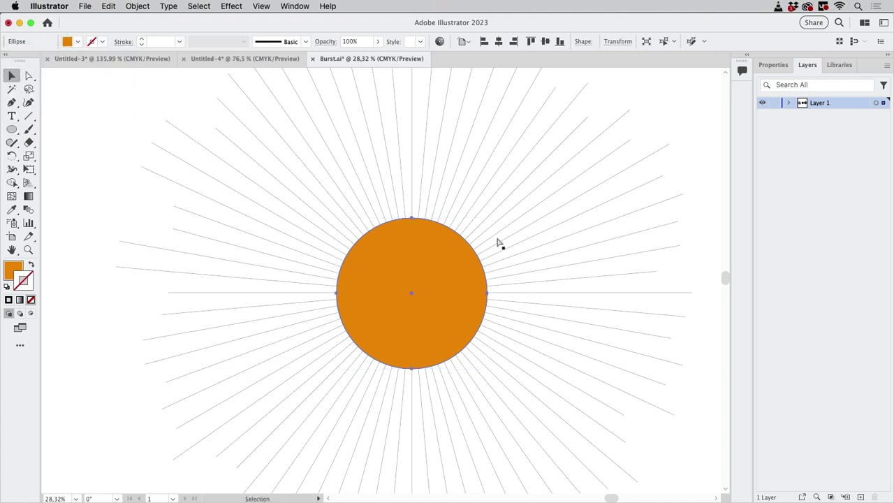
{"action": "scroll", "coordinate": [498, 244], "scroll_direction": "down", "scroll_amount": 5}
{"action": "scroll", "coordinate": [489, 244], "scroll_direction": "right", "scroll_amount": 3}
{"action": "left_click", "coordinate": [521, 224]}
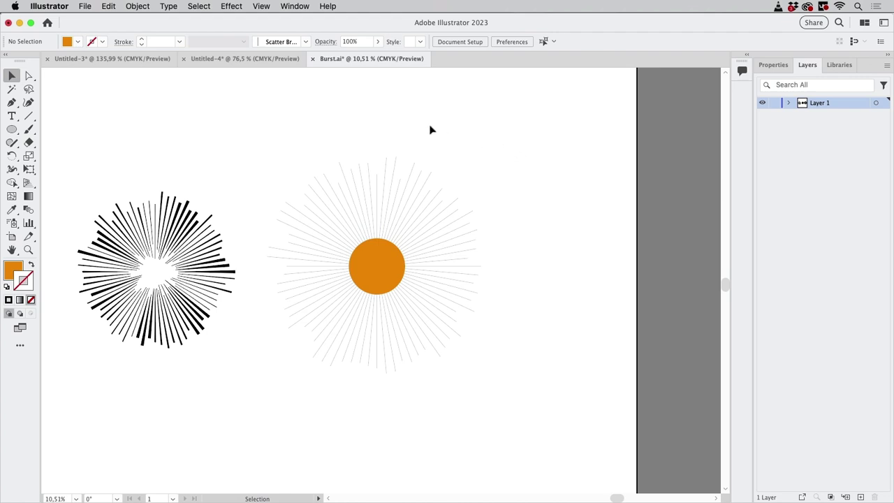
Step: Apply a Roughen effect to the orange circle with an increased relative size, a detail of 7/in and corner points
{"action": "left_click", "coordinate": [384, 261]}
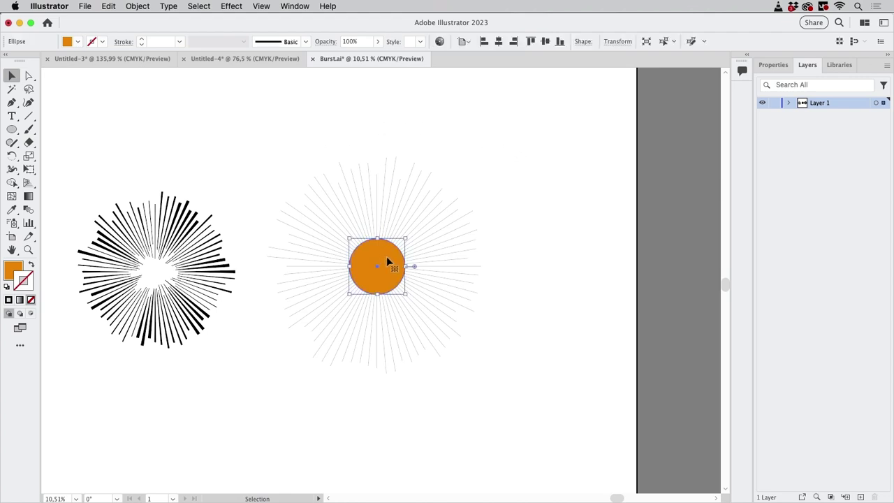
{"action": "left_click", "coordinate": [232, 7]}
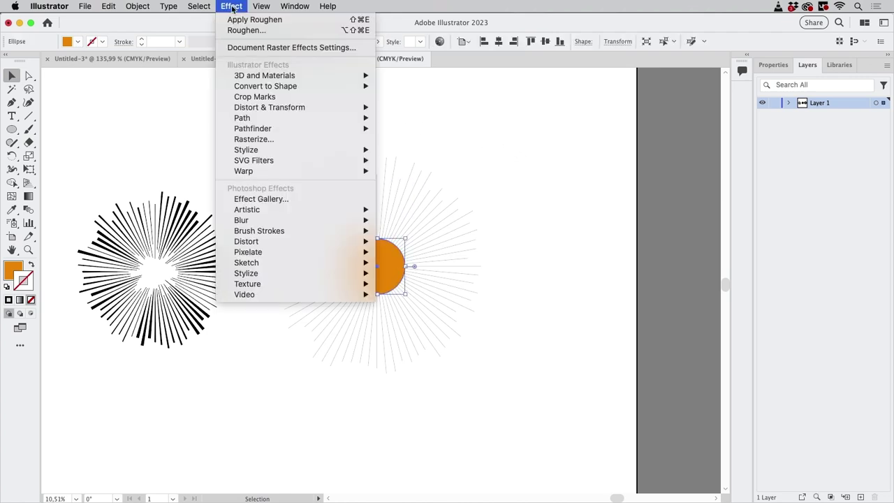
{"action": "mouse_move", "coordinate": [291, 110]}
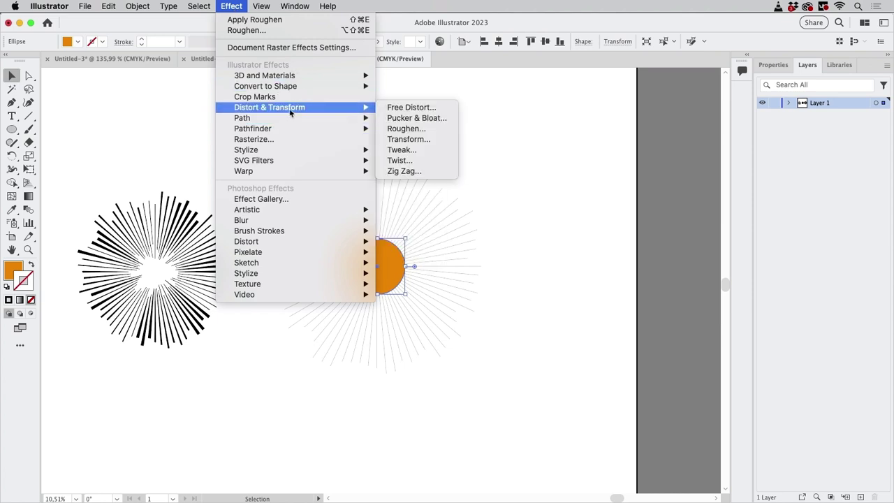
{"action": "left_click", "coordinate": [406, 128]}
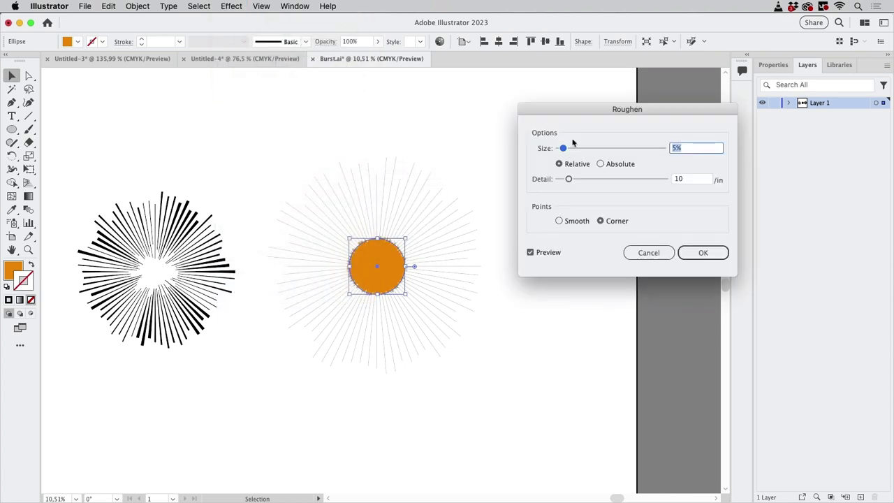
{"action": "left_click_drag", "start_coordinate": [579, 109], "coordinate": [542, 205]}
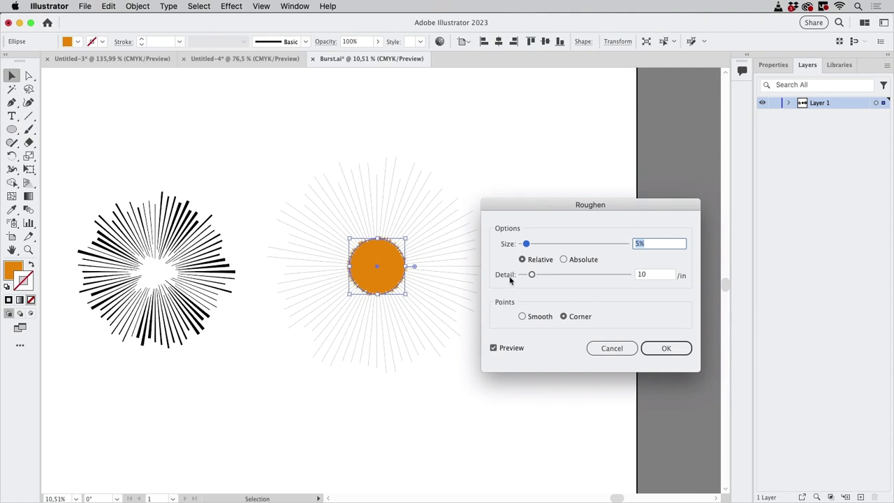
{"action": "left_click_drag", "start_coordinate": [526, 243], "coordinate": [550, 246]}
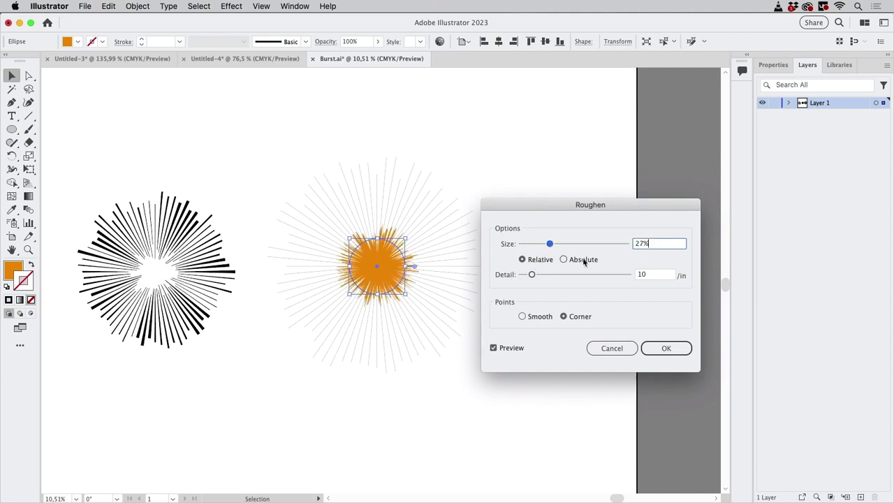
{"action": "left_click_drag", "start_coordinate": [532, 274], "coordinate": [530, 277]}
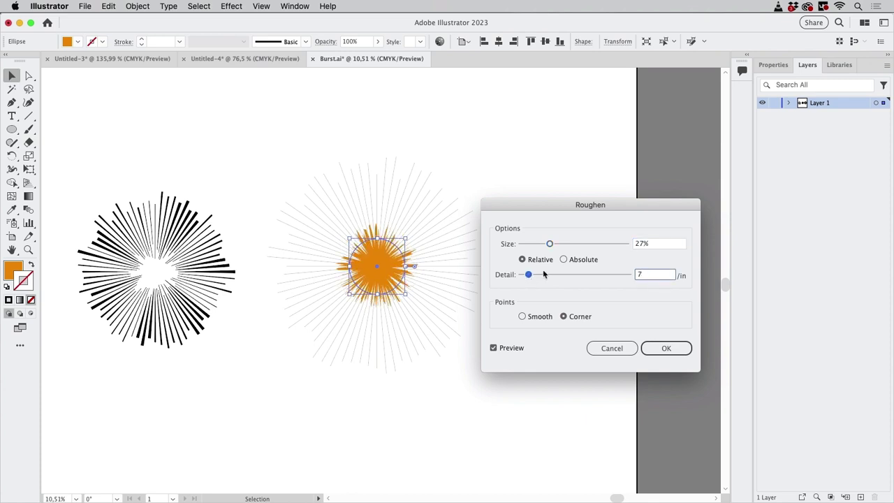
{"action": "left_click_drag", "start_coordinate": [550, 244], "coordinate": [546, 244]}
{"action": "left_click", "coordinate": [675, 356]}
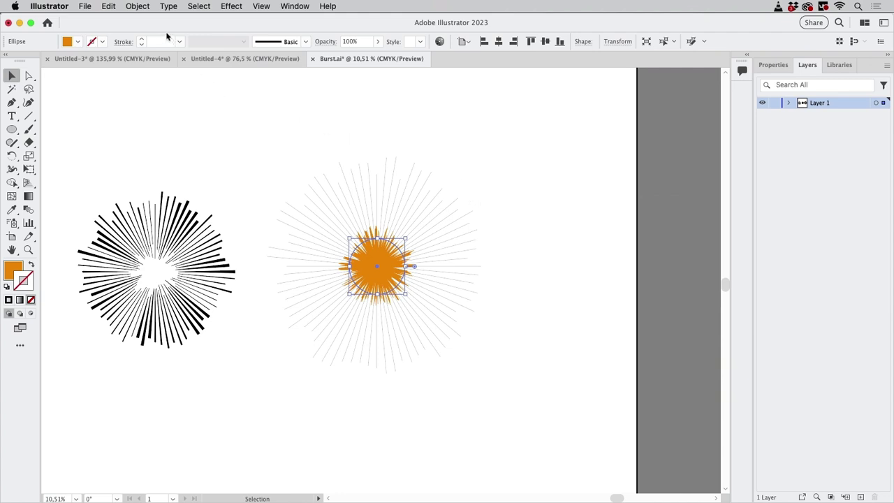
Step: Expand the appearance of the roughened orange circle into an editable path and deselect it
{"action": "left_click", "coordinate": [138, 6]}
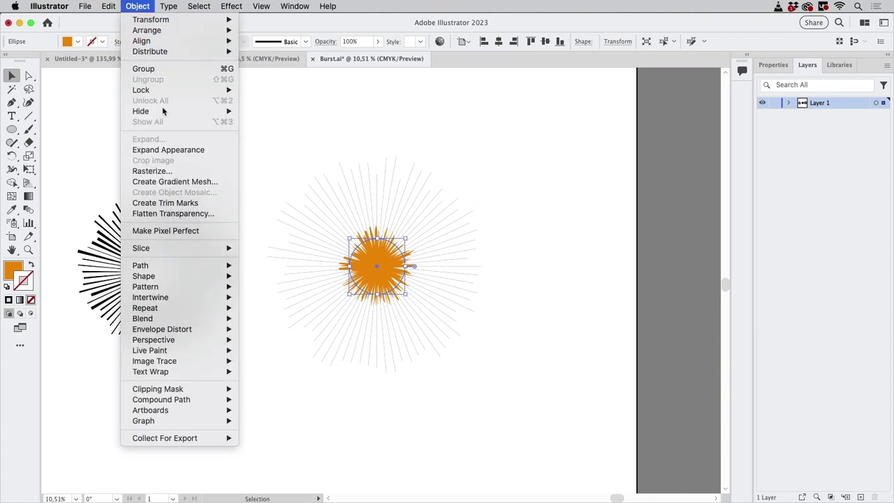
{"action": "left_click", "coordinate": [169, 150]}
{"action": "left_click", "coordinate": [538, 200]}
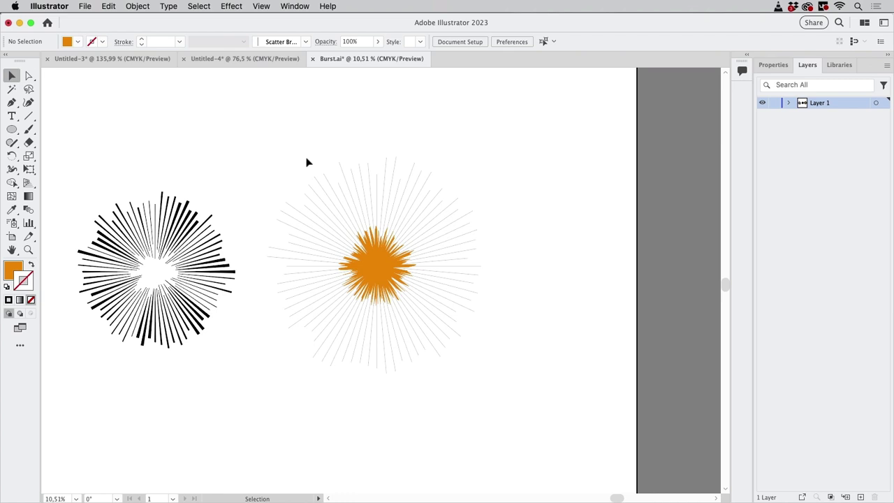
Step: Select all the thin radial lines without the orange shape and swap their fill and stroke, giving them a black fill and no stroke
{"action": "left_click", "coordinate": [342, 167]}
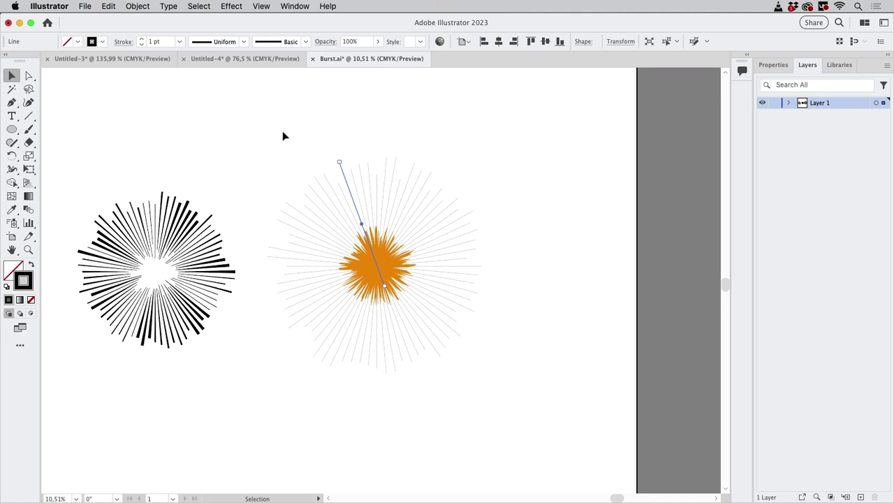
{"action": "left_click_drag", "start_coordinate": [282, 131], "coordinate": [487, 358]}
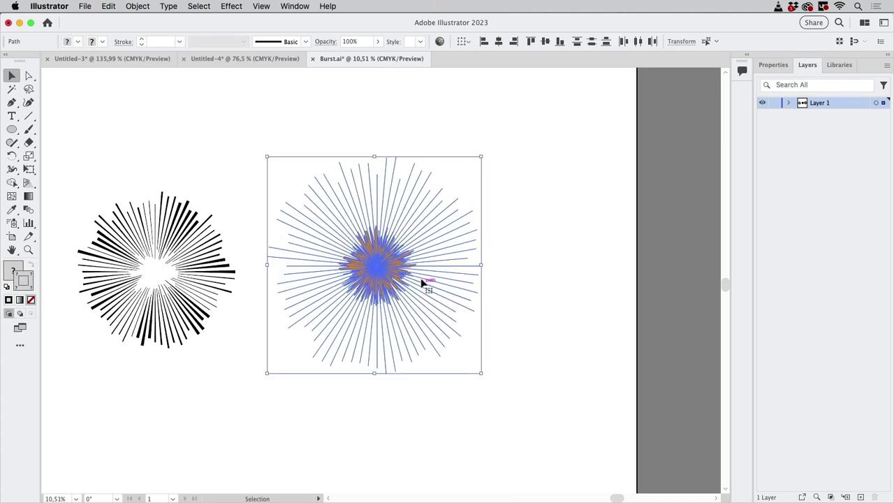
{"action": "key", "text": "super+space"}
{"action": "left_click_drag", "start_coordinate": [440, 275], "coordinate": [558, 293]}
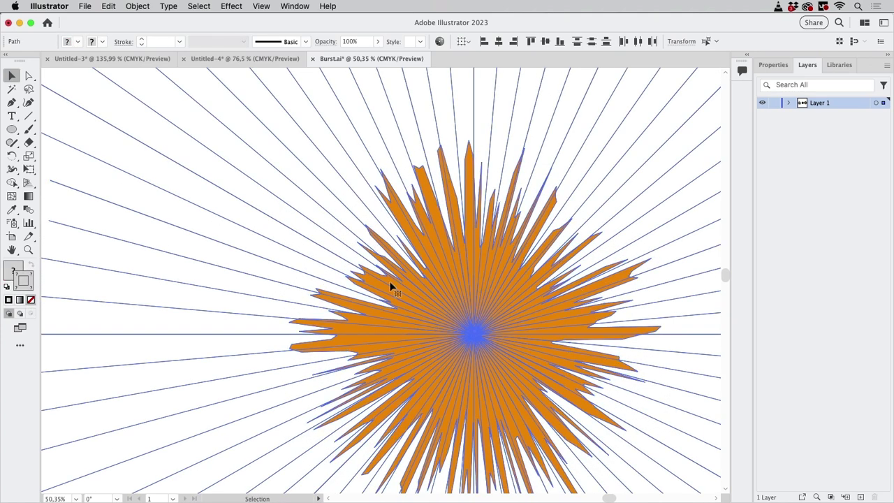
{"action": "left_click", "coordinate": [377, 279], "text": "shift"}
{"action": "left_click", "coordinate": [371, 280], "text": "shift"}
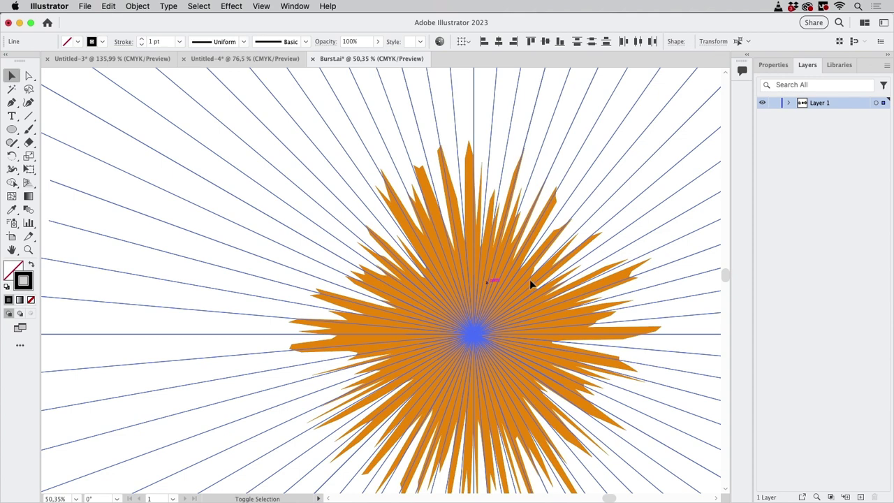
{"action": "left_click", "coordinate": [31, 264]}
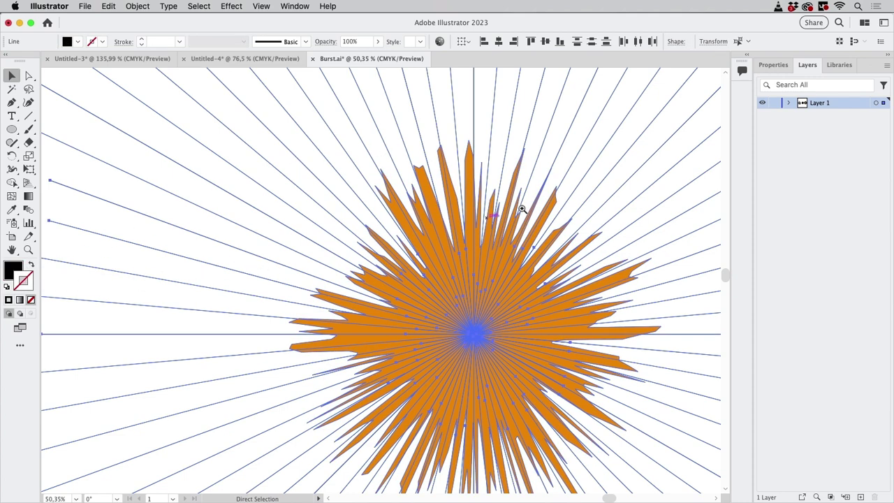
{"action": "scroll", "coordinate": [561, 248], "scroll_direction": "down", "scroll_amount": 5}
{"action": "scroll", "coordinate": [561, 248], "scroll_direction": "down", "scroll_amount": 2}
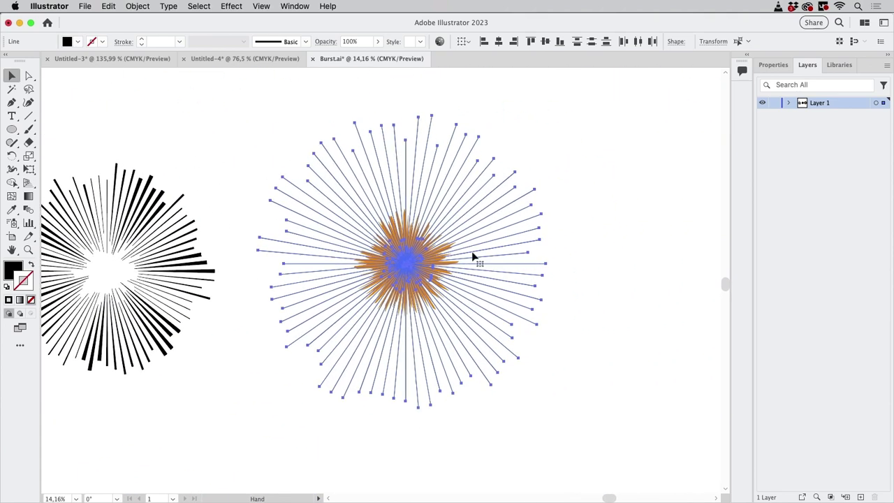
Step: Select the radial lines together with the orange spiky shape, apply the Pathfinder Outline operation, and deselect the result
{"action": "left_click", "coordinate": [272, 136]}
{"action": "left_click_drag", "start_coordinate": [274, 109], "coordinate": [556, 372]}
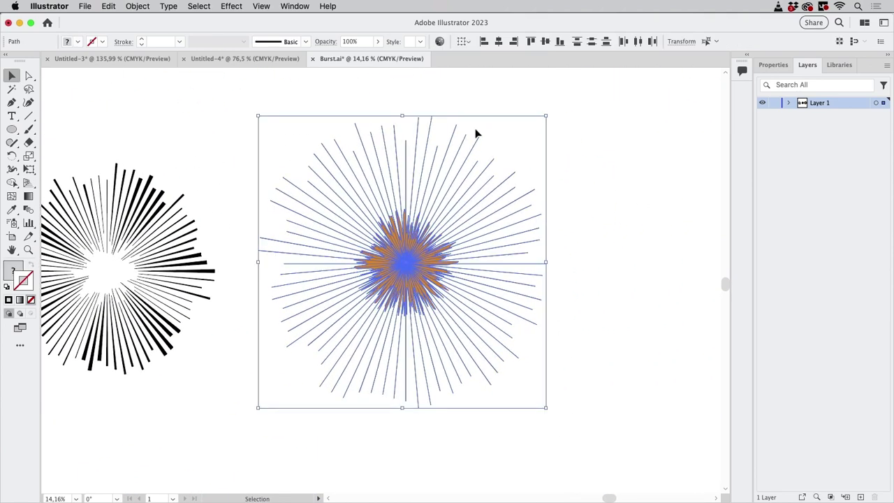
{"action": "left_click", "coordinate": [294, 6]}
{"action": "left_click", "coordinate": [308, 397]}
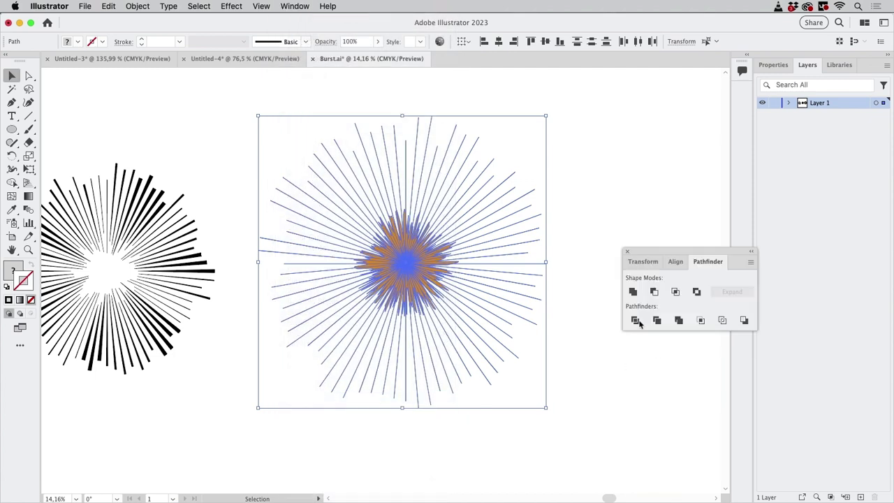
{"action": "left_click_drag", "start_coordinate": [677, 252], "coordinate": [603, 186]}
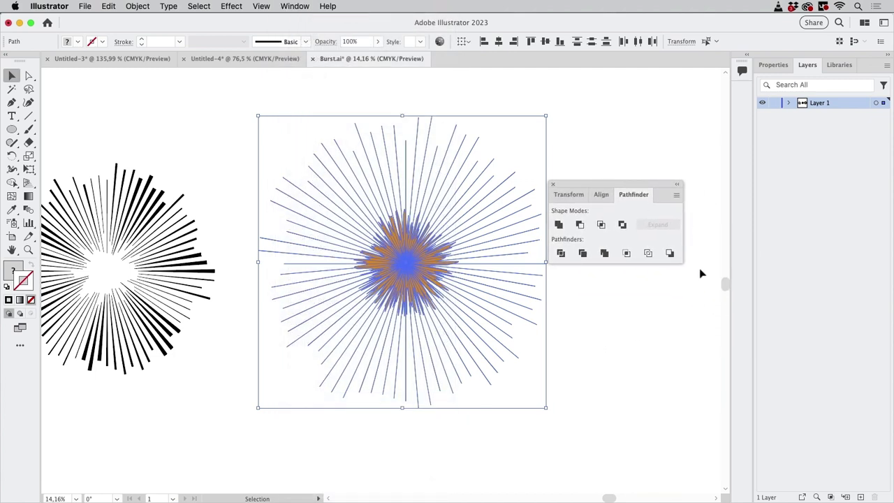
{"action": "left_click", "coordinate": [648, 254]}
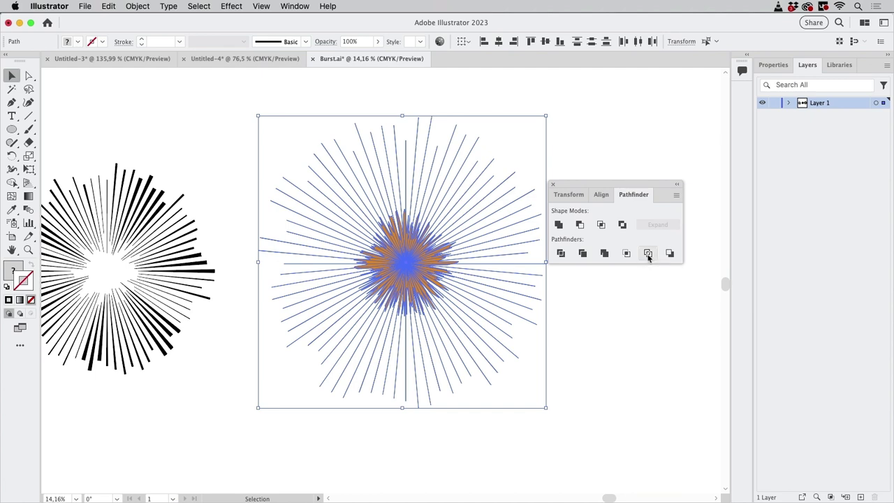
{"action": "left_click", "coordinate": [597, 322]}
Step: Select the group of outlined line and shape segments and ungroup it into separate paths
{"action": "left_click_drag", "start_coordinate": [423, 257], "coordinate": [565, 315]}
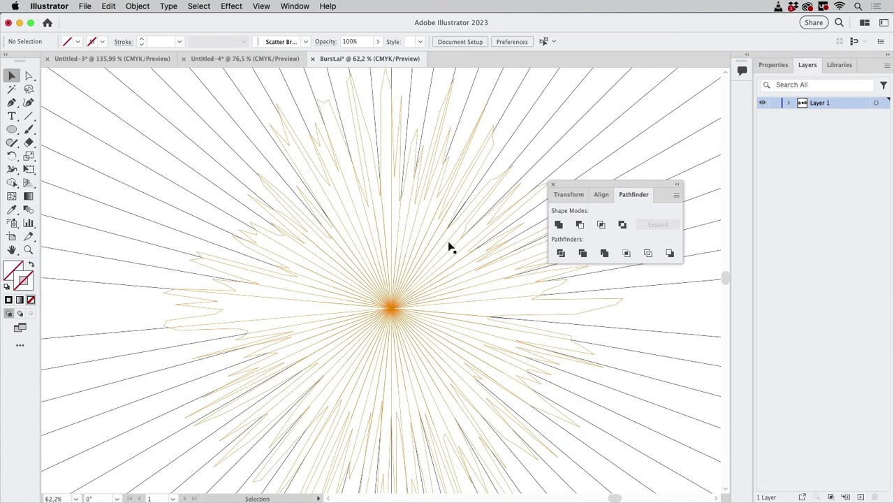
{"action": "left_click_drag", "start_coordinate": [409, 211], "coordinate": [360, 255]}
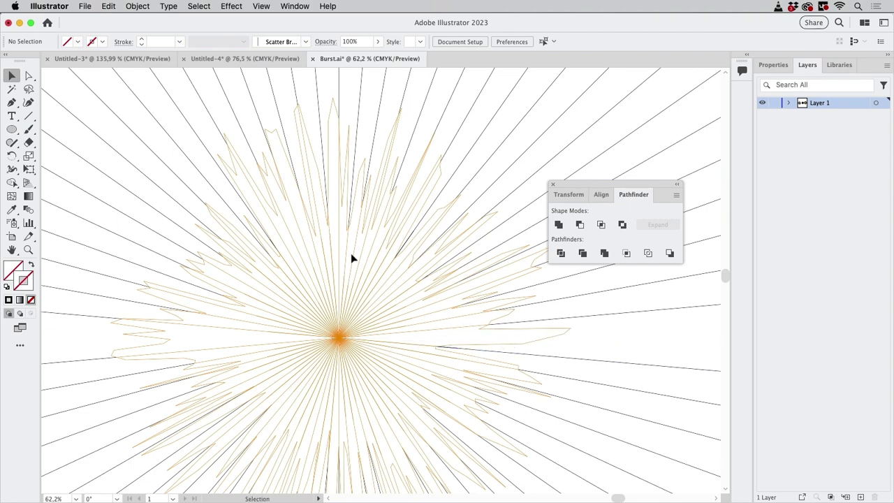
{"action": "scroll", "coordinate": [363, 251], "scroll_direction": "down", "scroll_amount": 2}
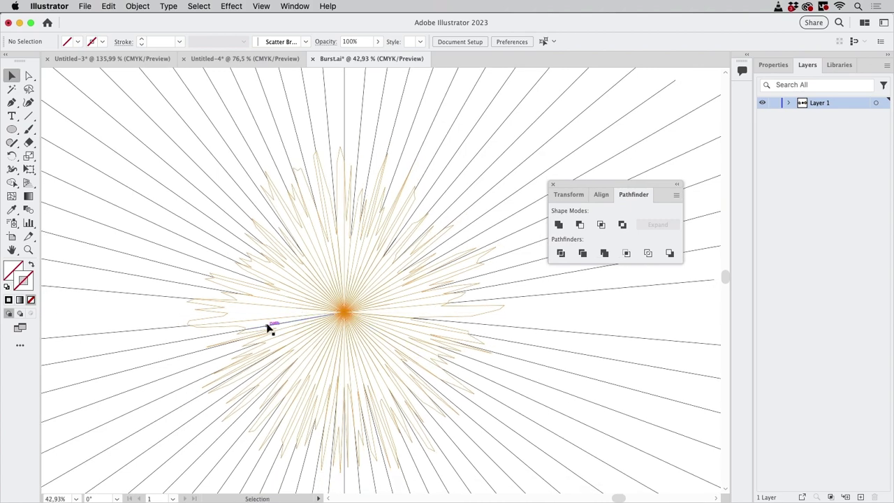
{"action": "left_click", "coordinate": [212, 316]}
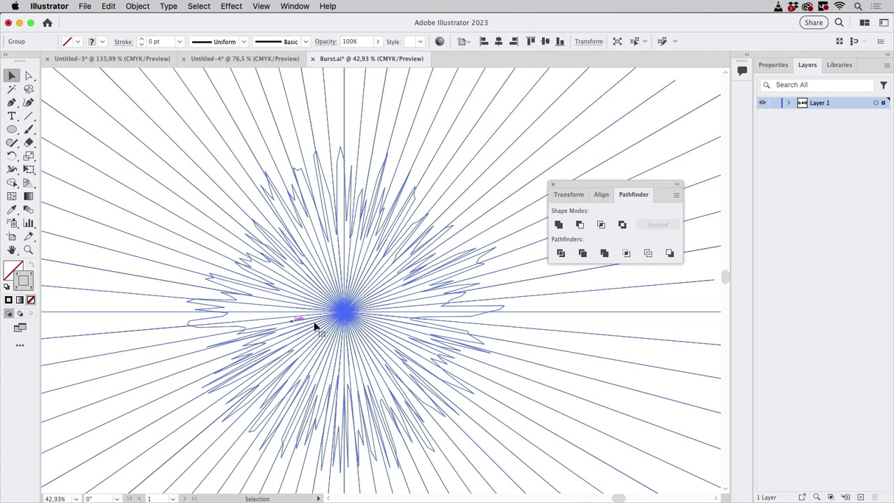
{"action": "left_click", "coordinate": [352, 325], "text": "super"}
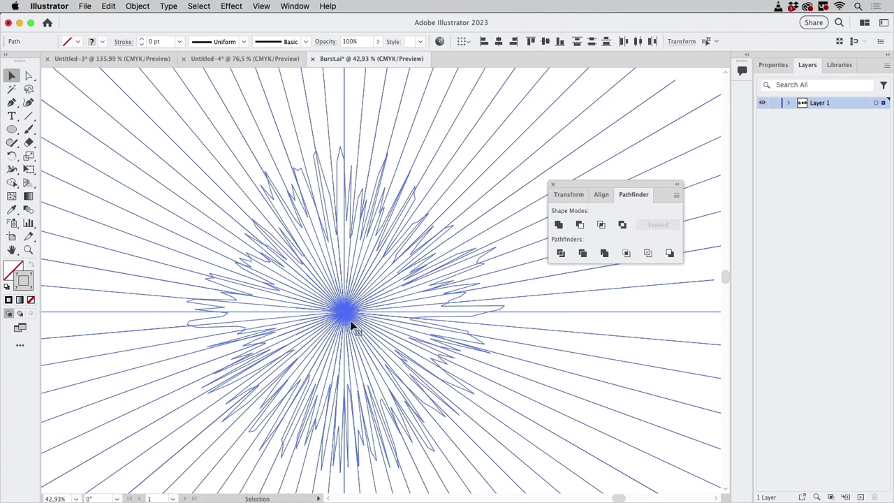
Step: Select one orange-stroked segment, extend the selection to every path with the same stroke colour, and delete them all to empty the burst's centre
{"action": "left_click", "coordinate": [493, 250]}
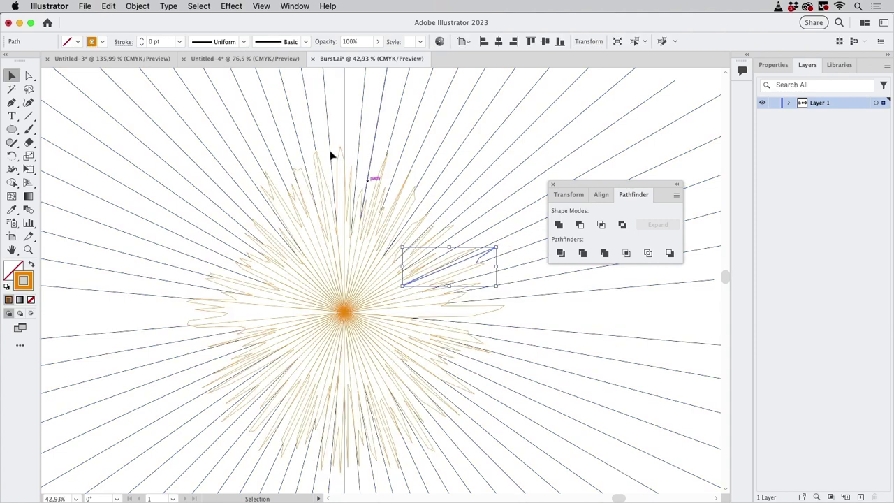
{"action": "left_click", "coordinate": [199, 7]}
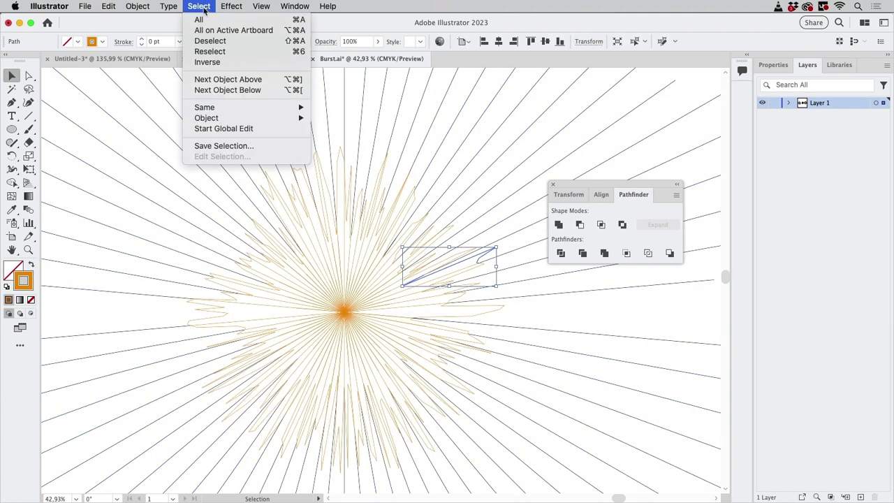
{"action": "mouse_move", "coordinate": [210, 110]}
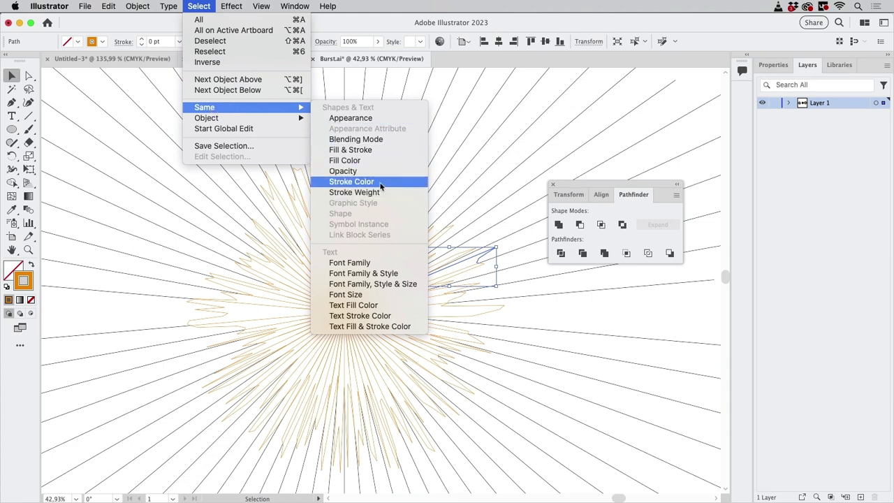
{"action": "left_click", "coordinate": [414, 193]}
{"action": "key", "text": "Delete"}
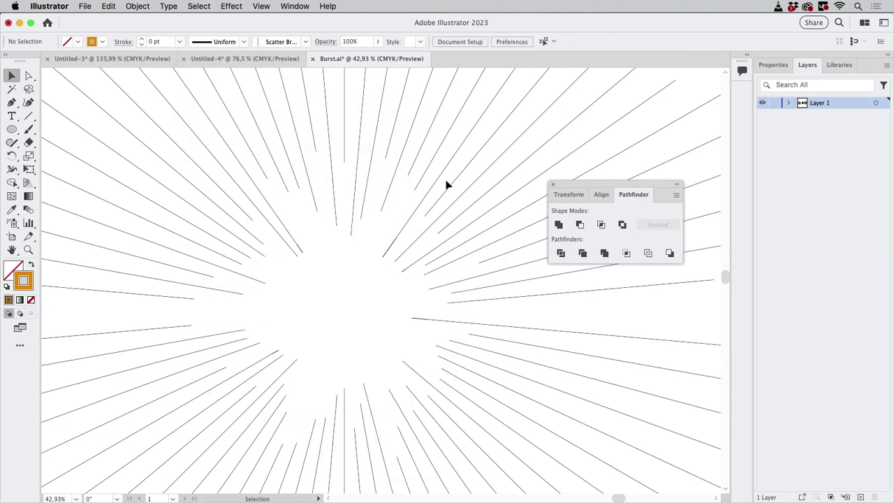
Step: Select all the remaining radial lines of the thin burst and set their stroke weight to 20 pt
{"action": "key", "text": "super+minus"}
{"action": "key", "text": "super+minus"}
{"action": "key", "text": "super+minus"}
{"action": "key", "text": "super+minus"}
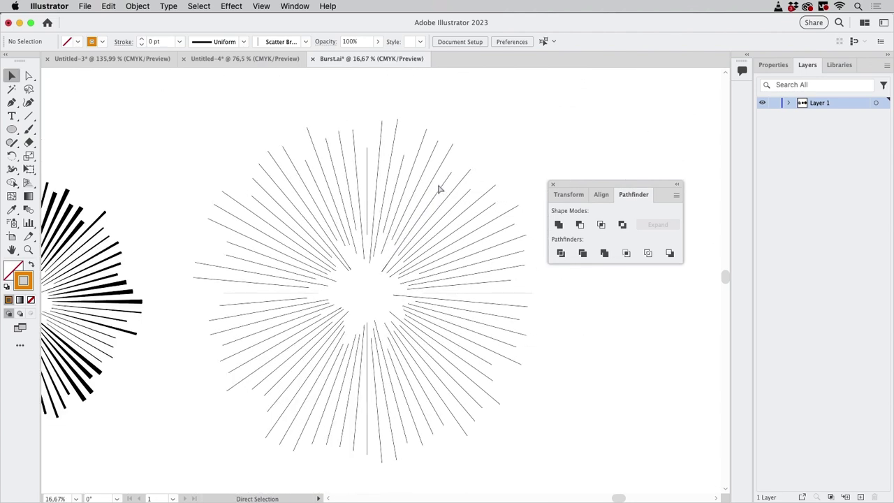
{"action": "left_click_drag", "start_coordinate": [430, 232], "coordinate": [373, 207]}
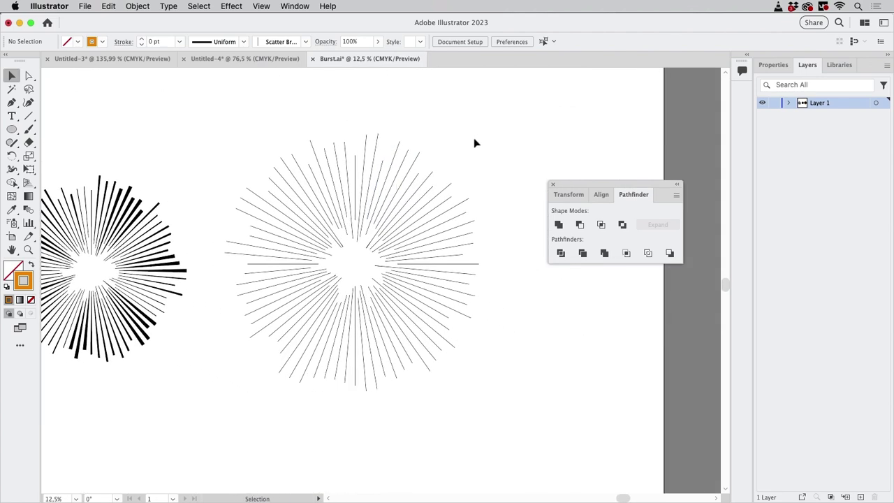
{"action": "left_click_drag", "start_coordinate": [238, 122], "coordinate": [508, 395]}
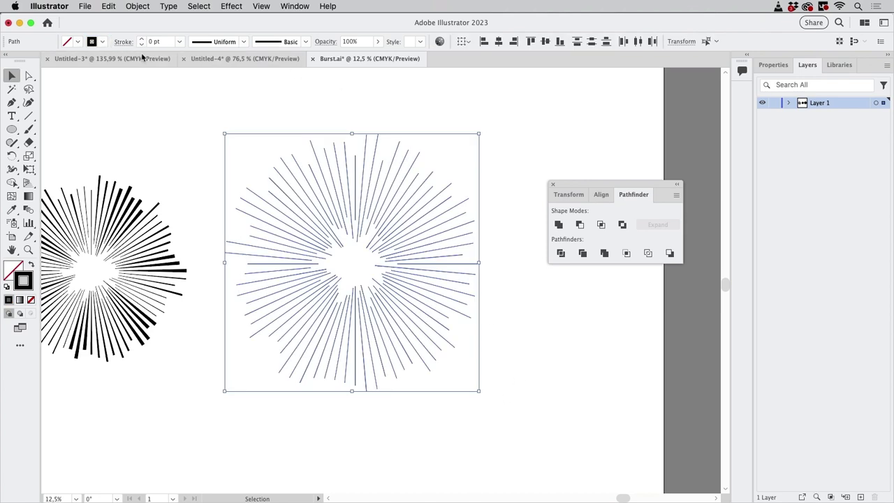
{"action": "left_click", "coordinate": [181, 43]}
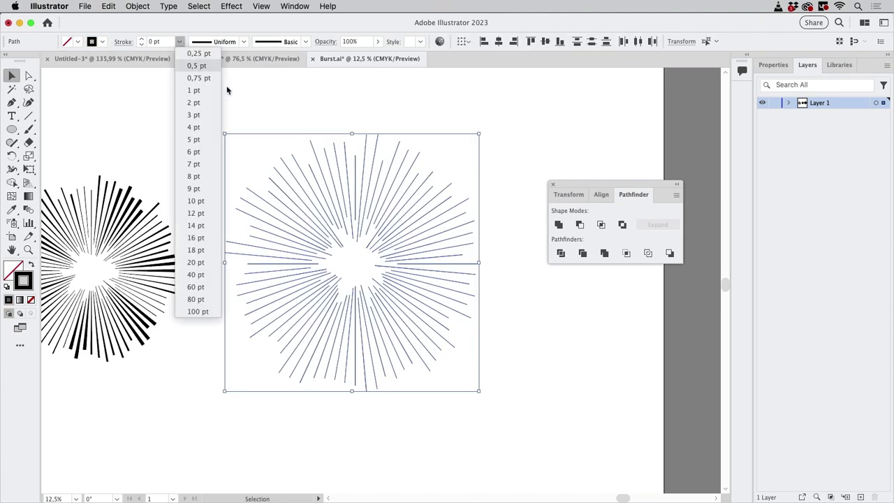
{"action": "left_click", "coordinate": [199, 261]}
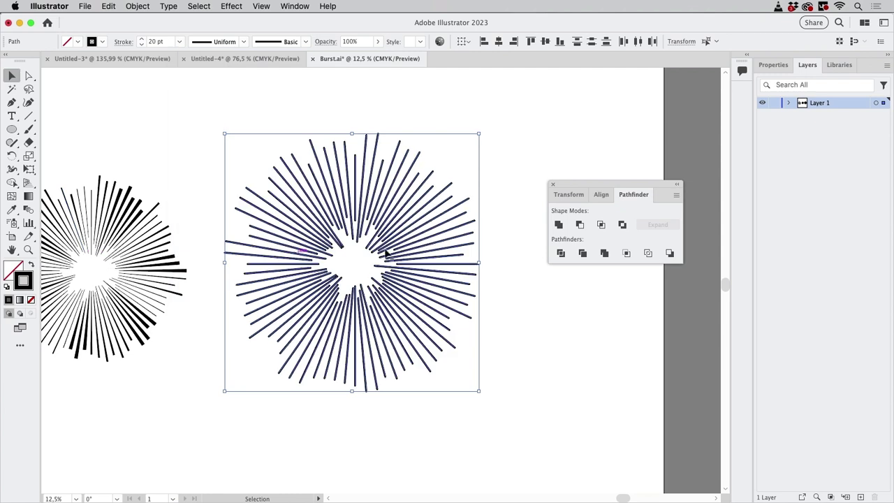
Step: Apply the triangular tapered width profile to the selected radial lines and set their stroke caps to butt
{"action": "left_click", "coordinate": [244, 42]}
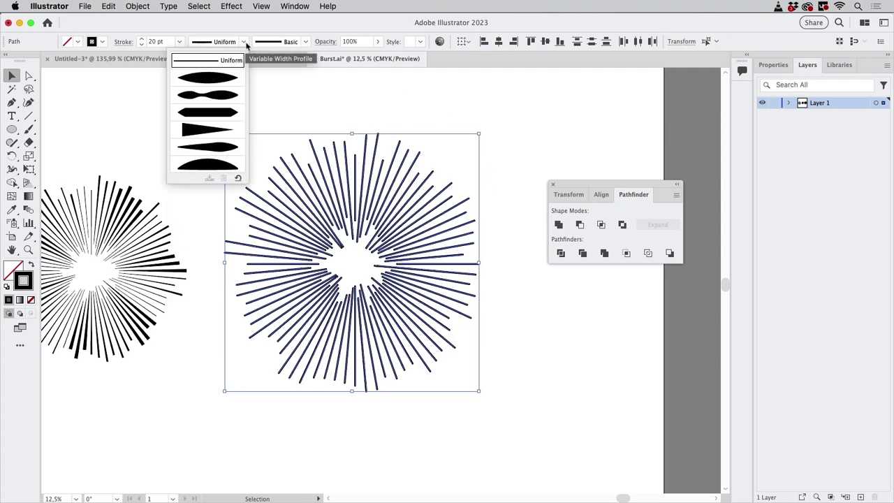
{"action": "left_click", "coordinate": [208, 131]}
{"action": "scroll", "coordinate": [482, 262], "scroll_direction": "up", "scroll_amount": 5}
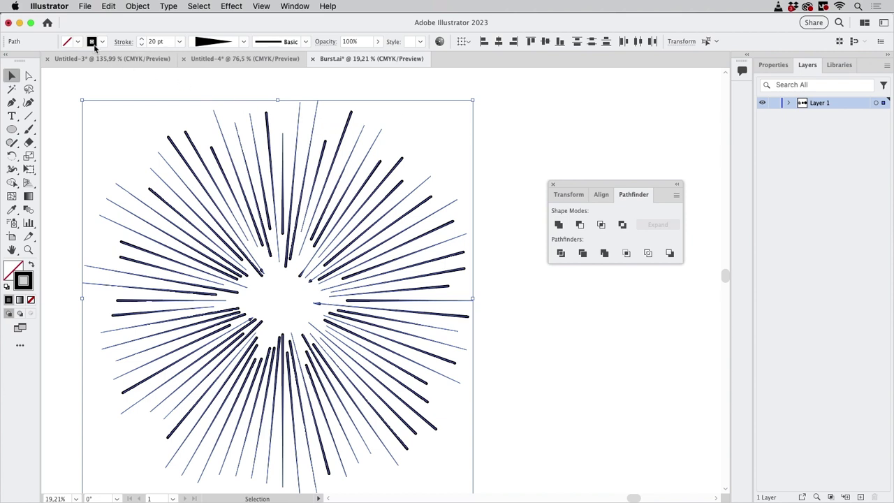
{"action": "left_click", "coordinate": [123, 42]}
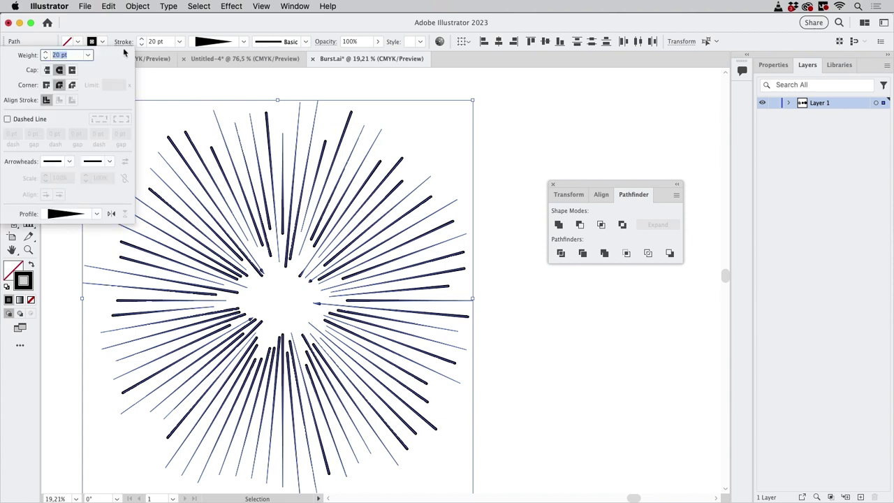
{"action": "left_click", "coordinate": [47, 71]}
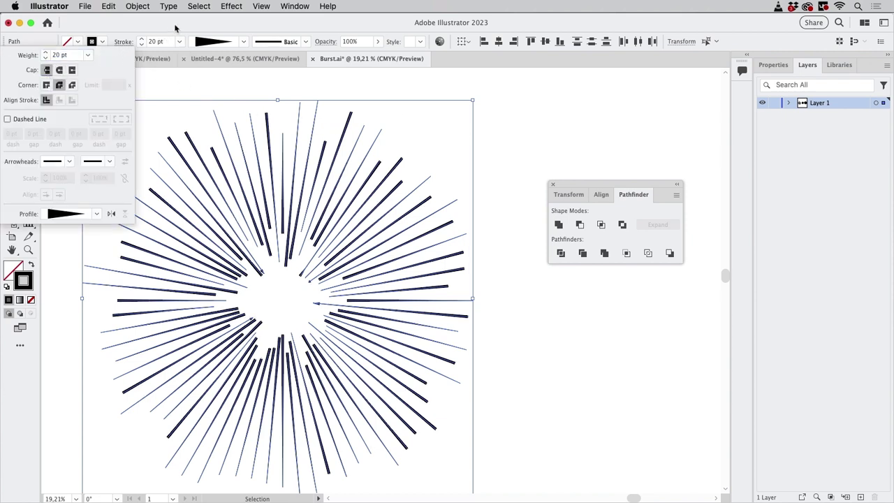
{"action": "left_click", "coordinate": [529, 135]}
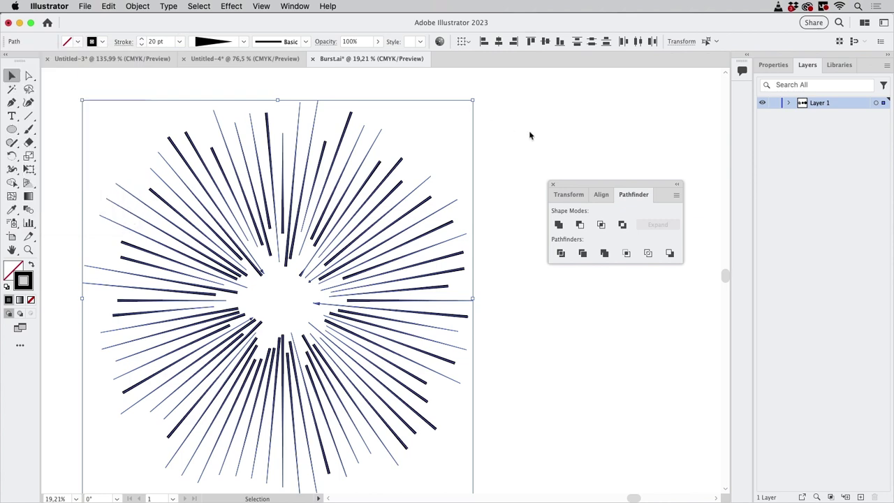
Step: Reselect all the radial lines, increase their stroke weight to 30 pt, and deselect them
{"action": "left_click", "coordinate": [545, 308]}
{"action": "left_click_drag", "start_coordinate": [123, 97], "coordinate": [538, 453]}
{"action": "left_click", "coordinate": [143, 40]}
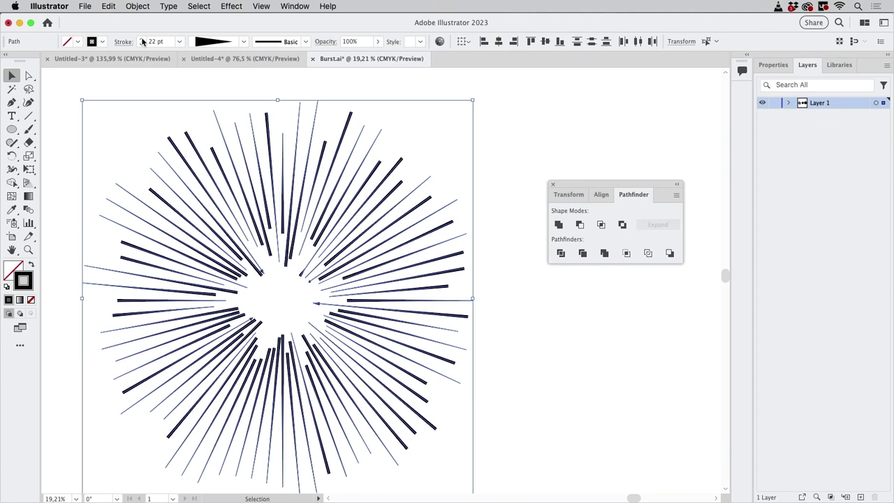
{"action": "left_click", "coordinate": [142, 40]}
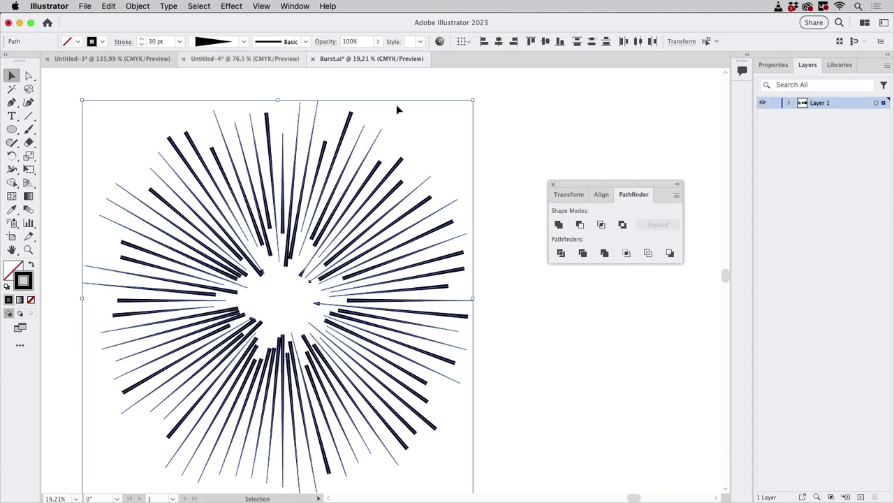
{"action": "left_click", "coordinate": [557, 140]}
Step: Remove the short stray pieces that look like arrowheads at the inner ends of the radial lines
{"action": "left_click_drag", "start_coordinate": [375, 258], "coordinate": [397, 236]}
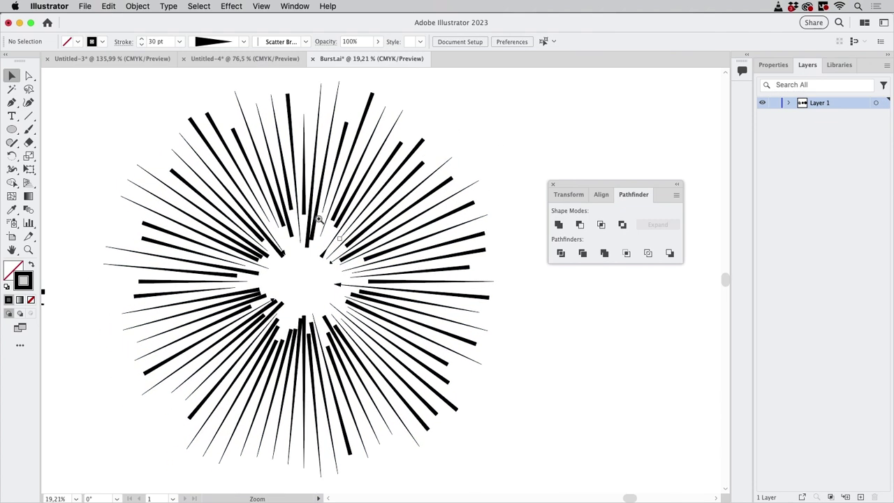
{"action": "scroll", "coordinate": [397, 236], "scroll_direction": "up", "scroll_amount": 5}
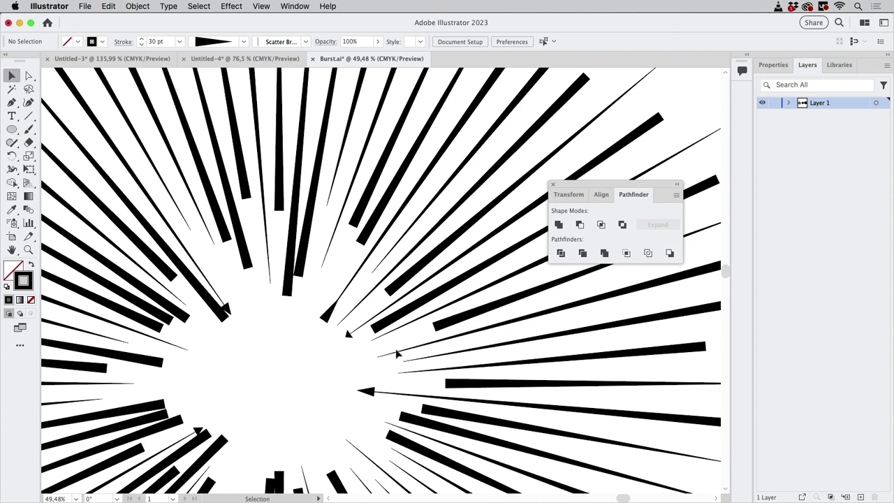
{"action": "left_click", "coordinate": [370, 394]}
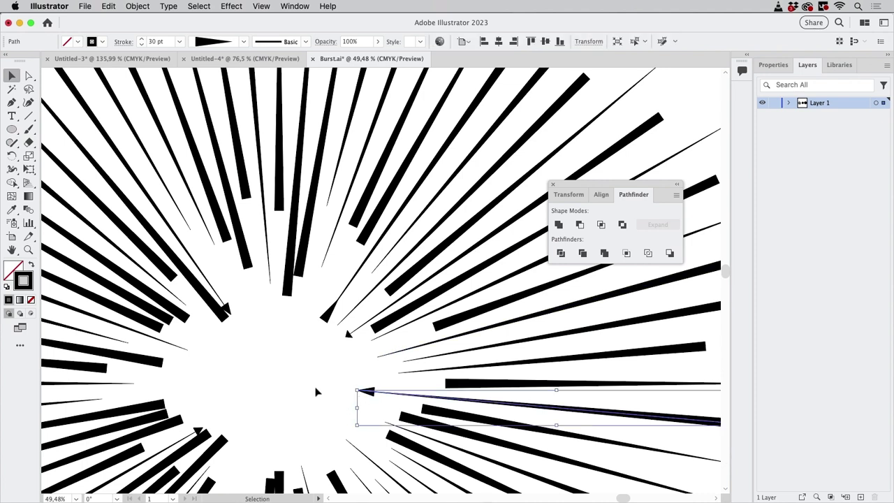
{"action": "left_click", "coordinate": [319, 392]}
{"action": "left_click", "coordinate": [366, 392]}
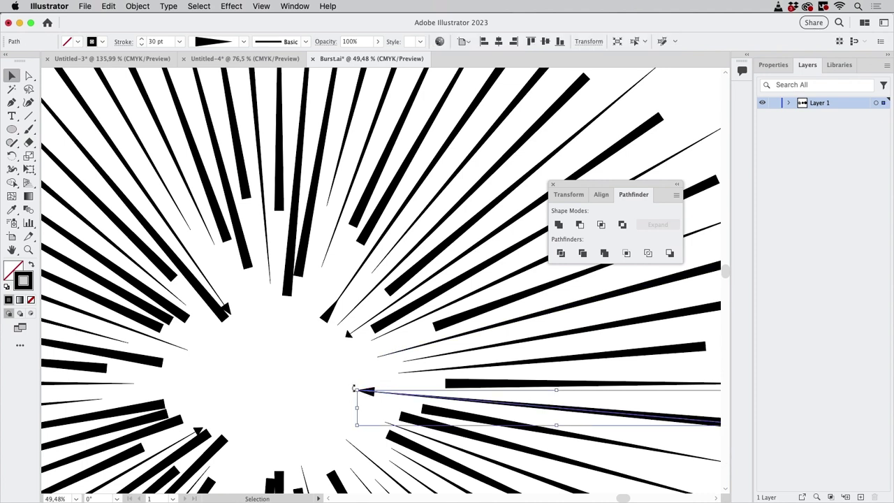
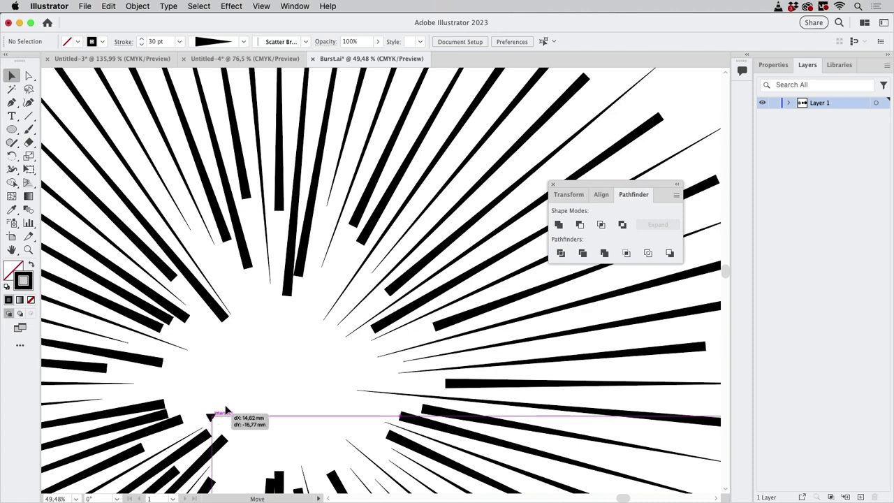
Step: Select the lines with thick inner ends along the lower, right and upper parts of the centre and flip their width profile along the stroke
{"action": "left_click_drag", "start_coordinate": [320, 423], "coordinate": [319, 242]}
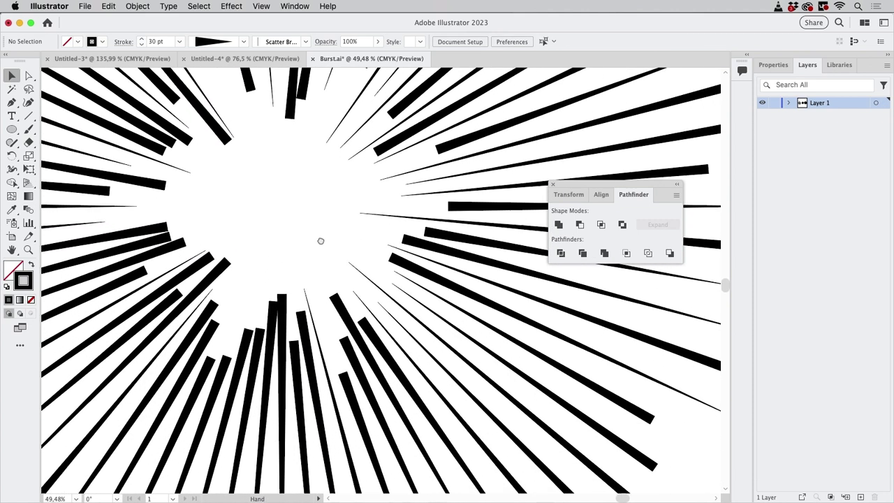
{"action": "left_click_drag", "start_coordinate": [252, 273], "coordinate": [302, 389]}
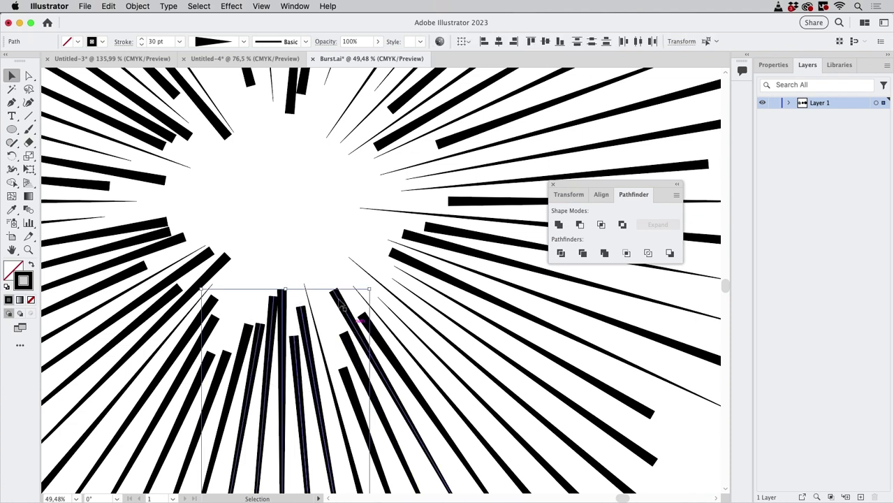
{"action": "left_click_drag", "start_coordinate": [323, 271], "coordinate": [349, 361]}
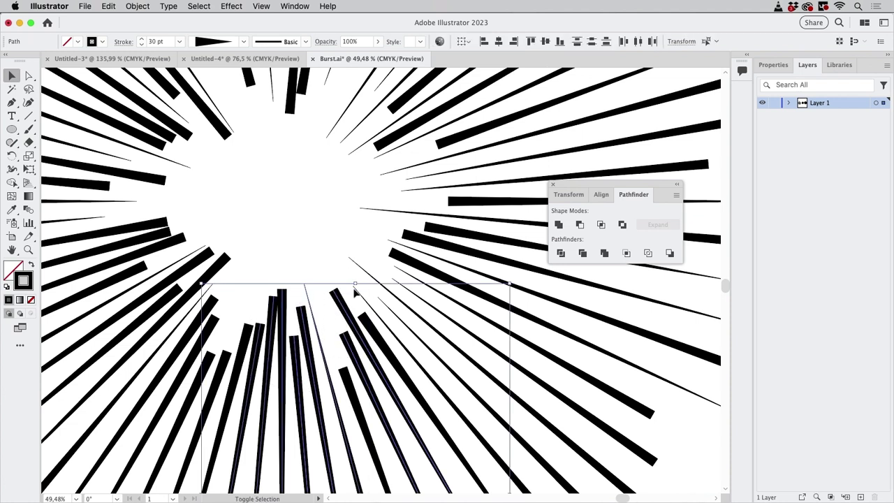
{"action": "left_click", "coordinate": [378, 333], "text": "shift"}
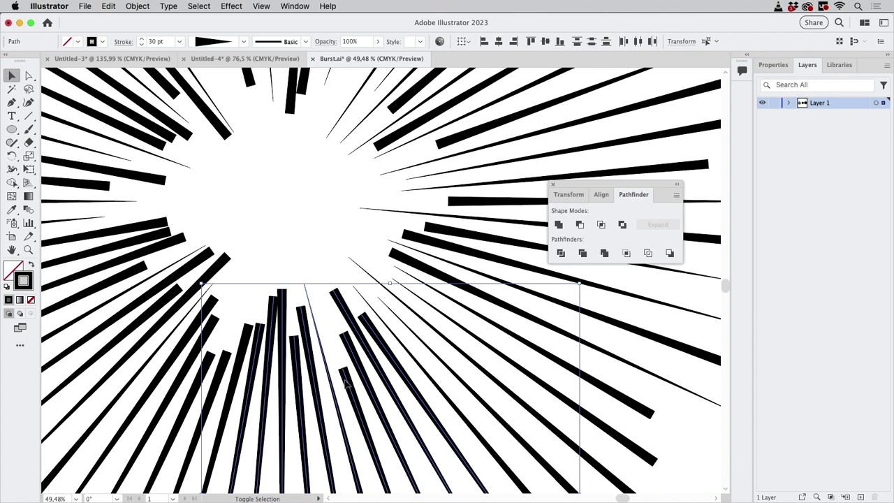
{"action": "left_click", "coordinate": [409, 258], "text": "shift"}
{"action": "left_click", "coordinate": [446, 236], "text": "shift"}
{"action": "left_click", "coordinate": [472, 203], "text": "shift"}
{"action": "left_click", "coordinate": [452, 143], "text": "shift"}
{"action": "left_click", "coordinate": [412, 130], "text": "shift"}
{"action": "left_click", "coordinate": [401, 102], "text": "shift"}
{"action": "key", "text": "shift+Up"}
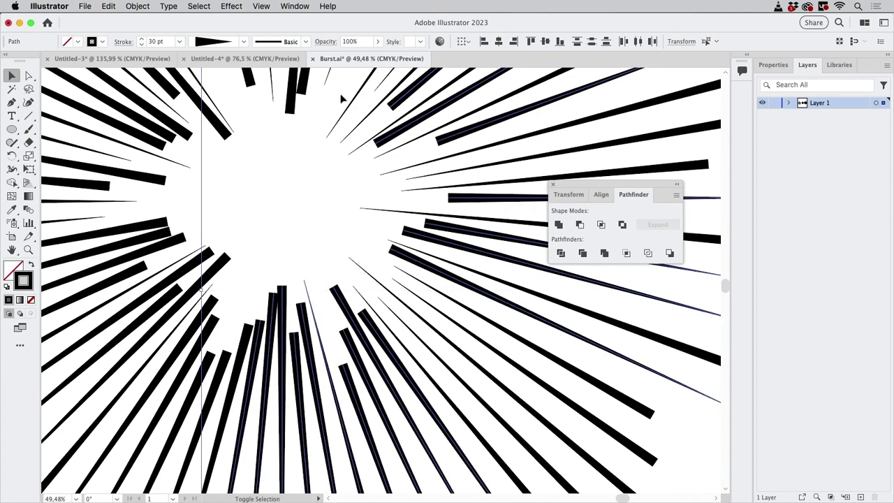
{"action": "key", "text": "ctrl+z"}
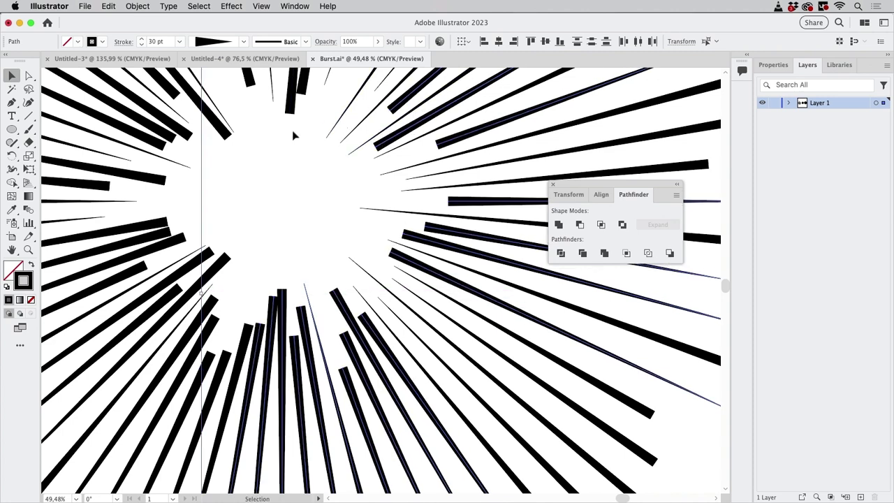
{"action": "left_click", "coordinate": [291, 101], "text": "shift"}
{"action": "left_click", "coordinate": [124, 42]}
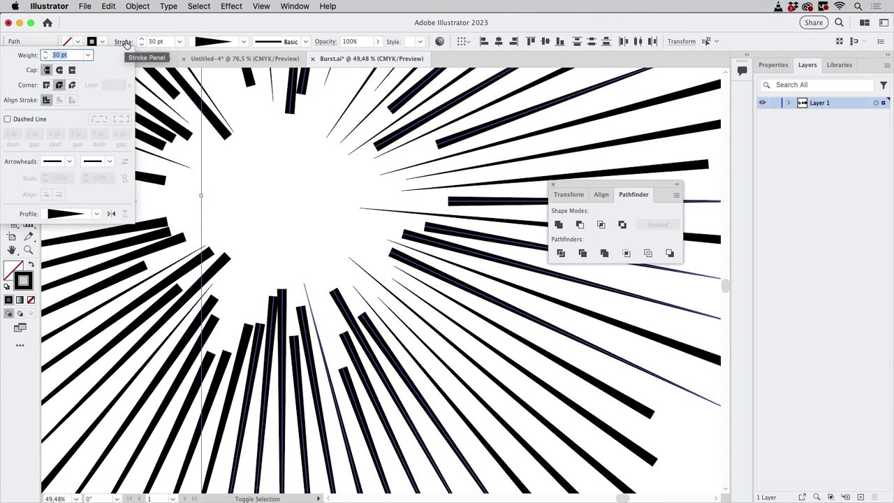
{"action": "left_click", "coordinate": [111, 213]}
{"action": "key", "text": "Escape"}
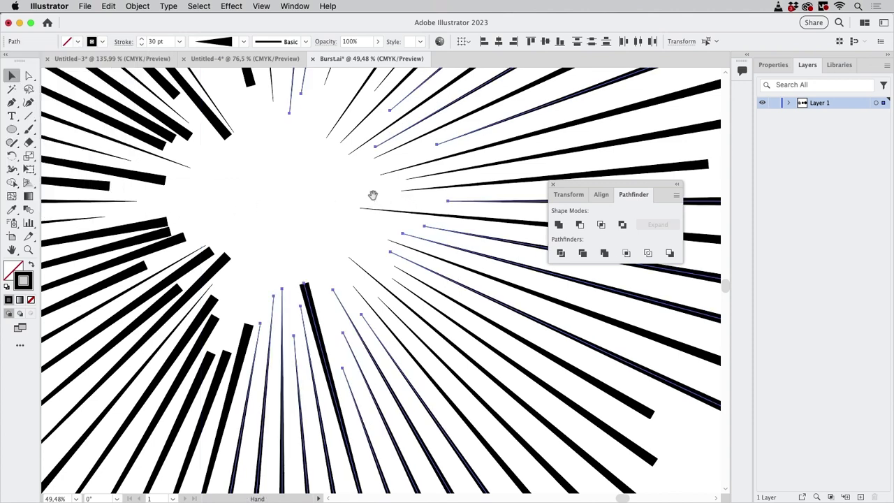
{"action": "left_click_drag", "start_coordinate": [277, 200], "coordinate": [425, 239]}
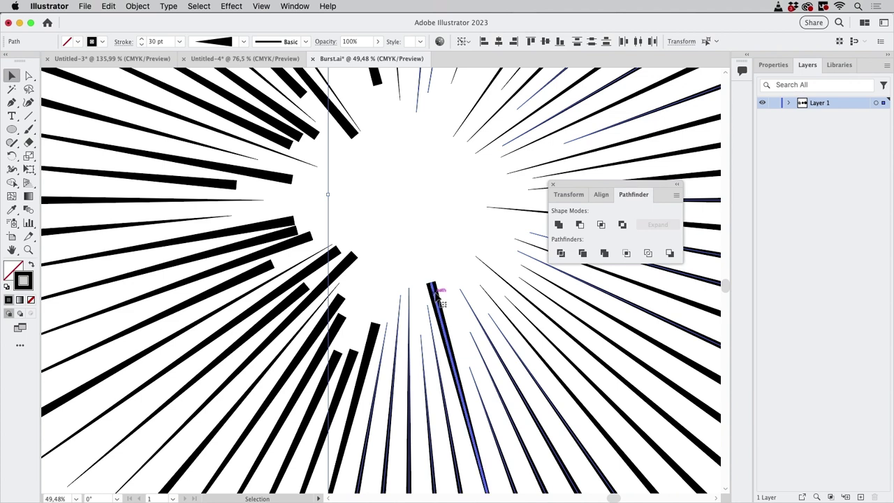
{"action": "left_click_drag", "start_coordinate": [369, 299], "coordinate": [347, 364]}
{"action": "left_click", "coordinate": [124, 42]}
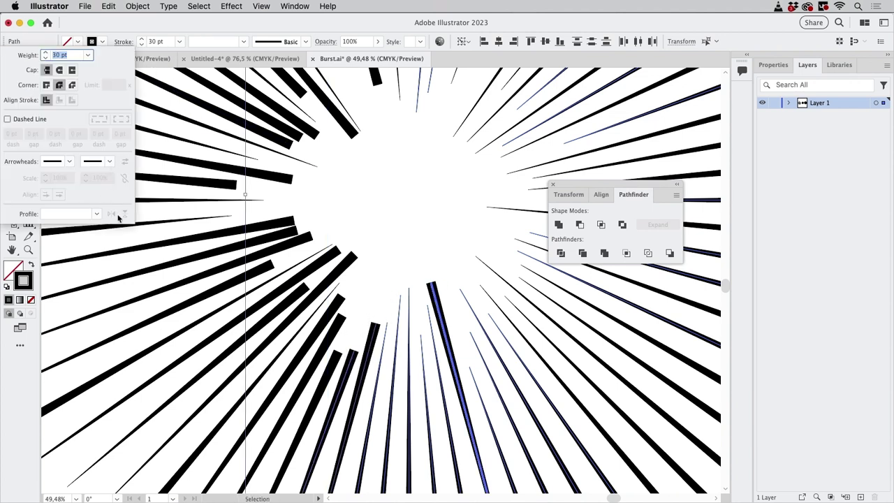
{"action": "left_click", "coordinate": [447, 297]}
{"action": "left_click", "coordinate": [434, 293]}
{"action": "left_click_drag", "start_coordinate": [378, 311], "coordinate": [343, 365]}
{"action": "left_click", "coordinate": [124, 42]}
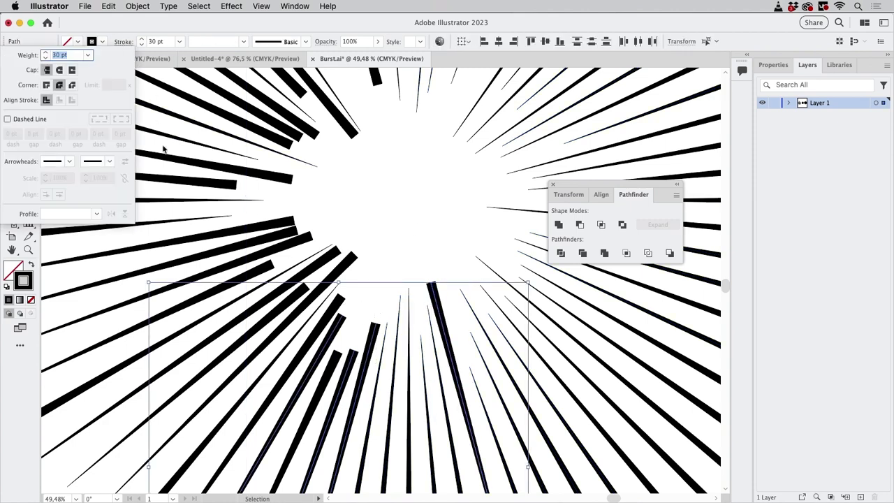
{"action": "left_click", "coordinate": [124, 42]}
{"action": "left_click", "coordinate": [438, 253]}
{"action": "left_click", "coordinate": [432, 253]}
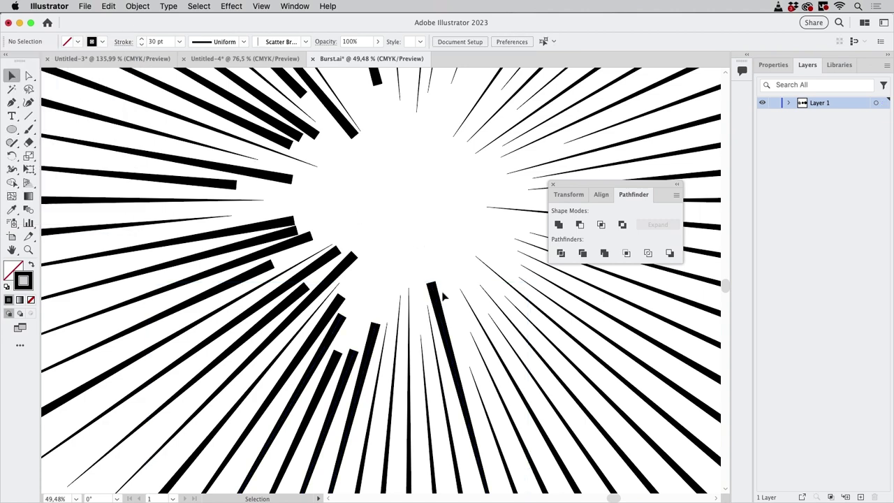
{"action": "left_click", "coordinate": [438, 312]}
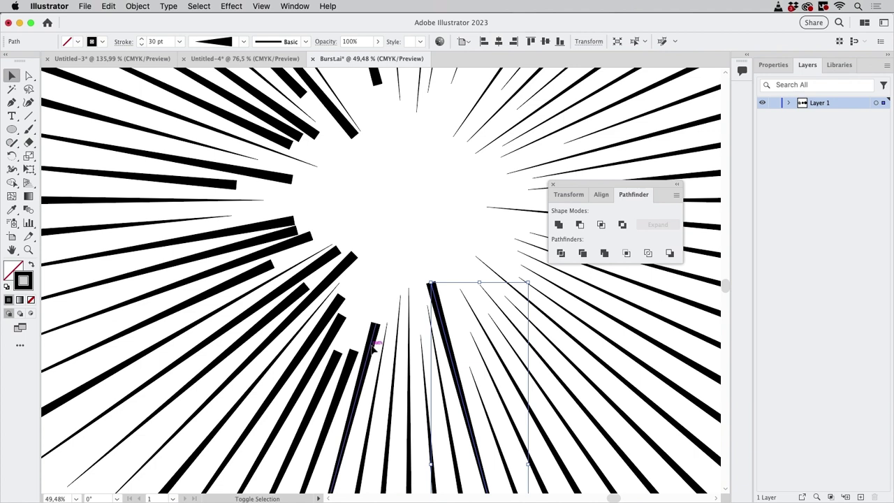
{"action": "left_click", "coordinate": [375, 343], "text": "shift"}
{"action": "left_click", "coordinate": [331, 373], "text": "shift"}
{"action": "left_click", "coordinate": [336, 334], "text": "shift"}
{"action": "left_click", "coordinate": [339, 301], "text": "shift"}
{"action": "left_click", "coordinate": [337, 295], "text": "shift"}
{"action": "left_click", "coordinate": [123, 42]}
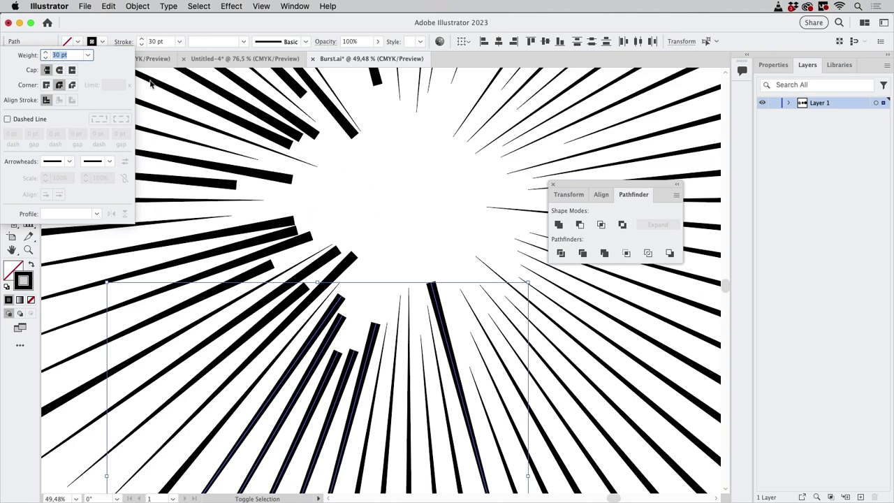
{"action": "key", "text": "Escape"}
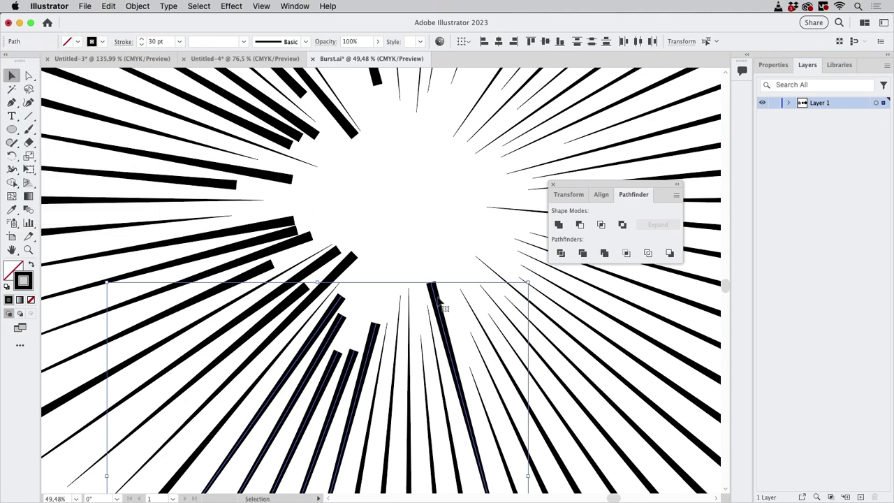
{"action": "left_click", "coordinate": [467, 322]}
Step: Flip the width profile along the stroke for the thick-ended line below the centre and the three nearest thick-ended lines to its lower left
{"action": "left_click", "coordinate": [441, 327]}
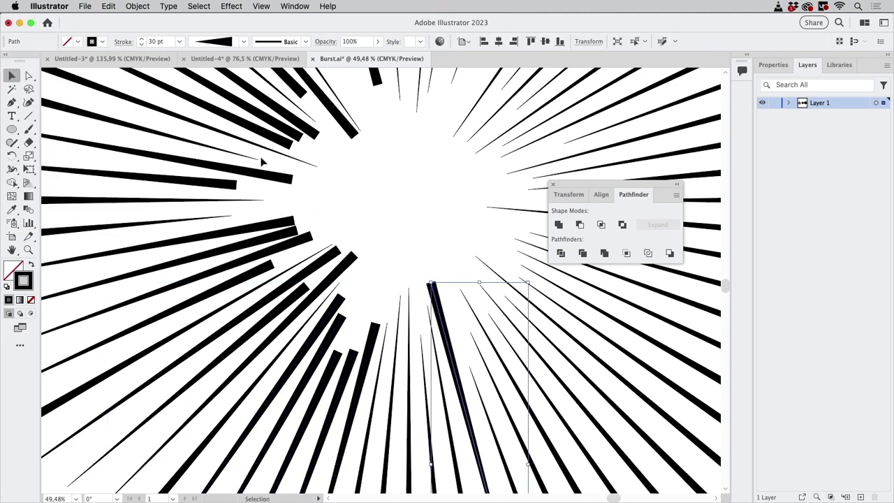
{"action": "left_click", "coordinate": [124, 42]}
{"action": "left_click", "coordinate": [110, 214]}
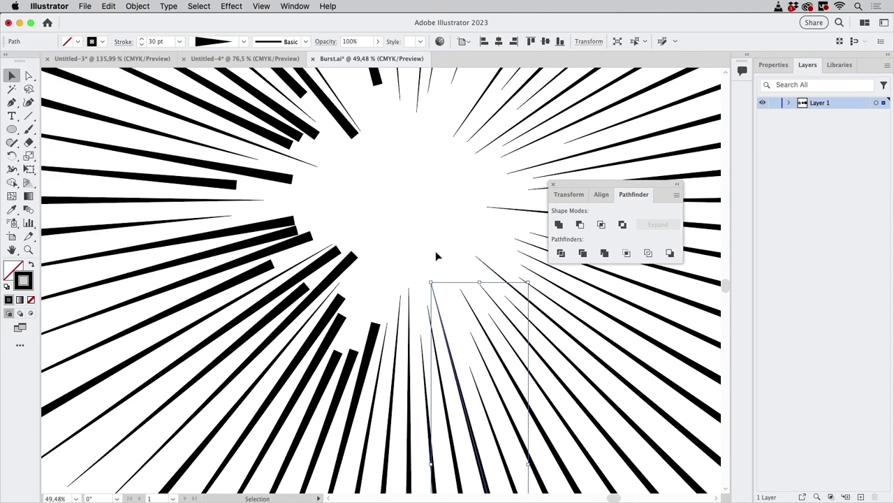
{"action": "left_click", "coordinate": [369, 347]}
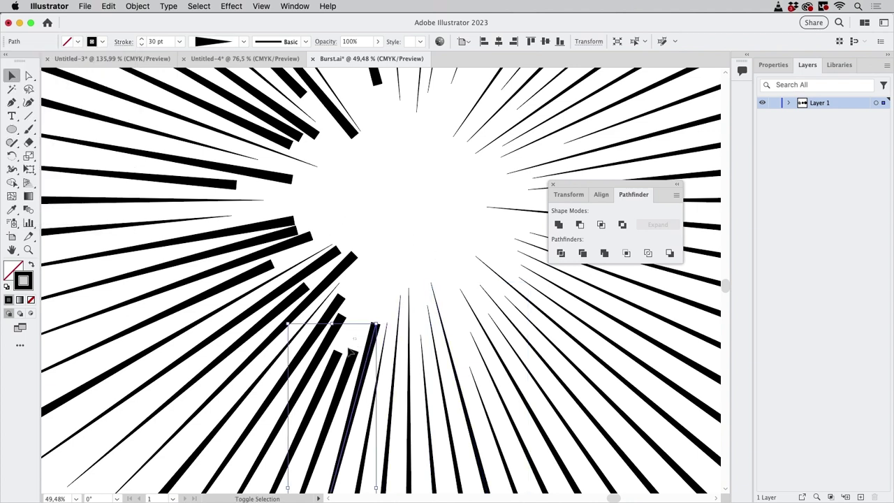
{"action": "left_click", "coordinate": [336, 365], "text": "shift"}
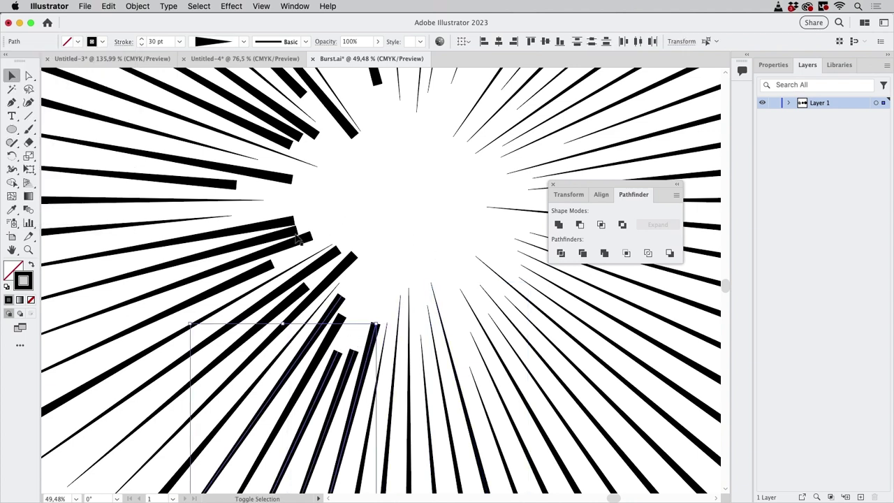
{"action": "left_click", "coordinate": [128, 43]}
{"action": "left_click", "coordinate": [110, 214]}
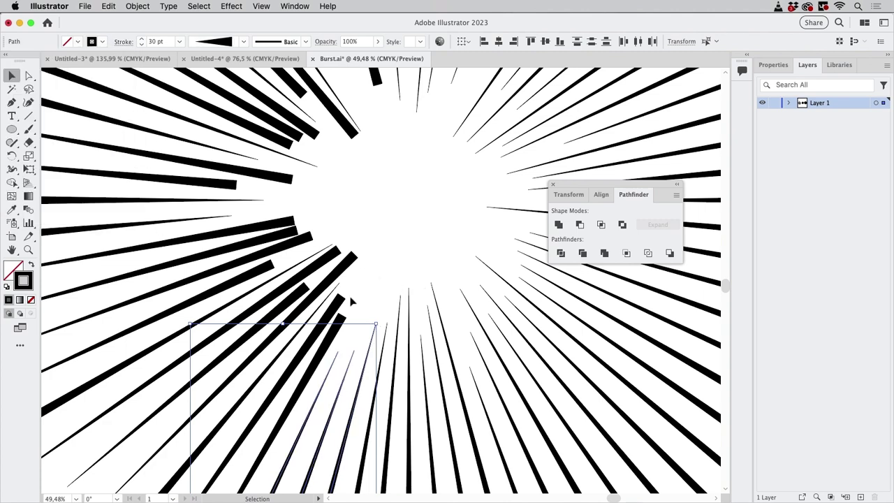
Step: Flip the width profile of the remaining thick-ended lines at the centre's lower left, first a pair and then the adjoining group of three
{"action": "left_click_drag", "start_coordinate": [340, 317], "coordinate": [337, 299]}
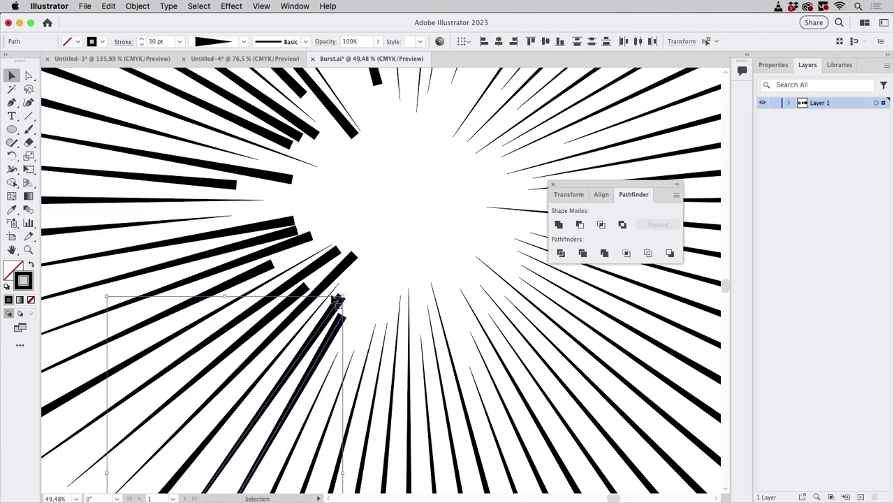
{"action": "left_click", "coordinate": [125, 42]}
{"action": "left_click", "coordinate": [111, 214]}
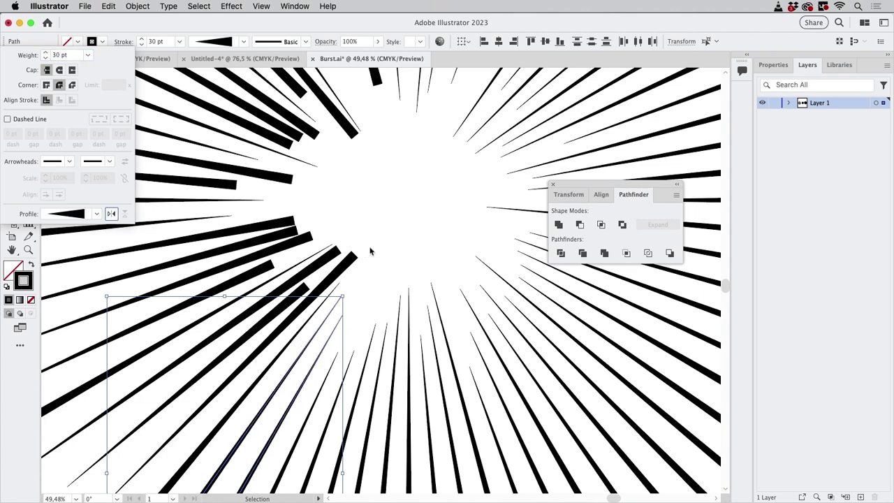
{"action": "left_click", "coordinate": [338, 268], "text": "shift"}
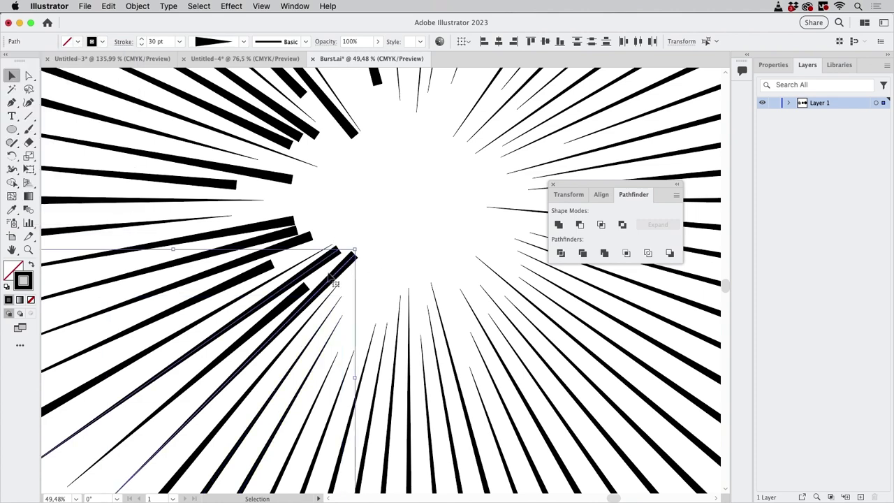
{"action": "left_click", "coordinate": [124, 41]}
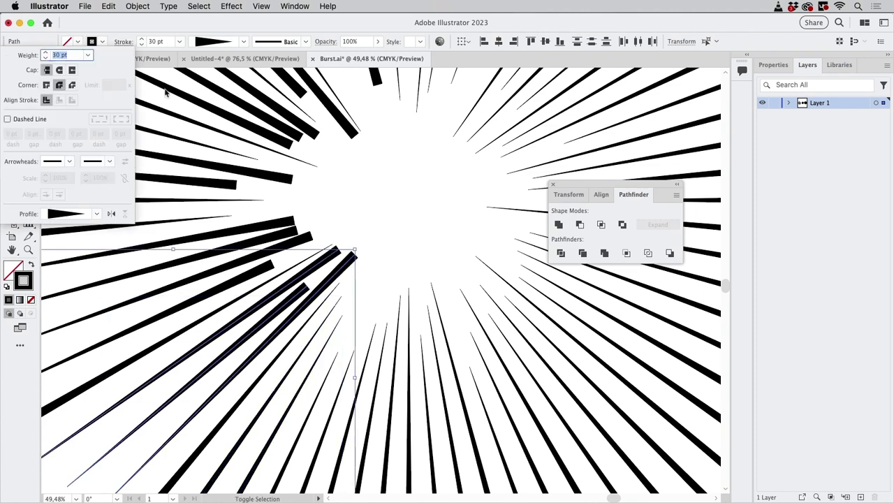
{"action": "left_click", "coordinate": [124, 216]}
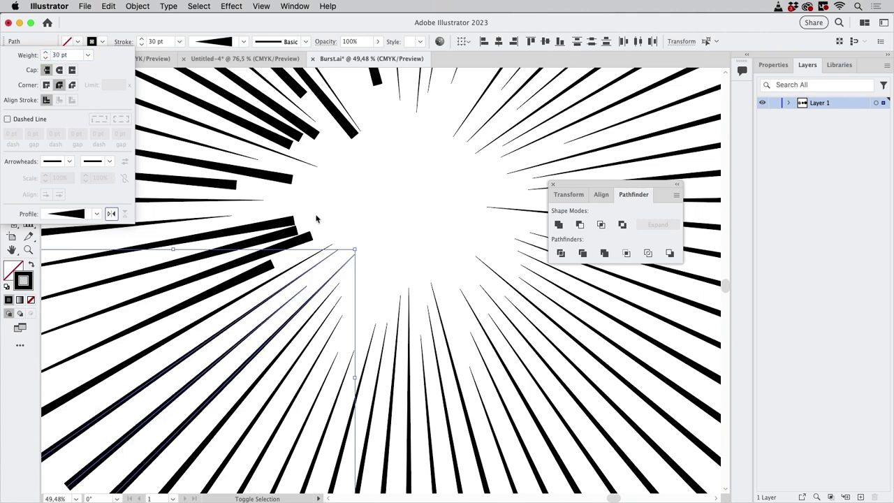
Step: Select the single thick-ended line at the lower left plus those from the left to the upper left of the centre and flip their width profile
{"action": "left_click", "coordinate": [279, 256]}
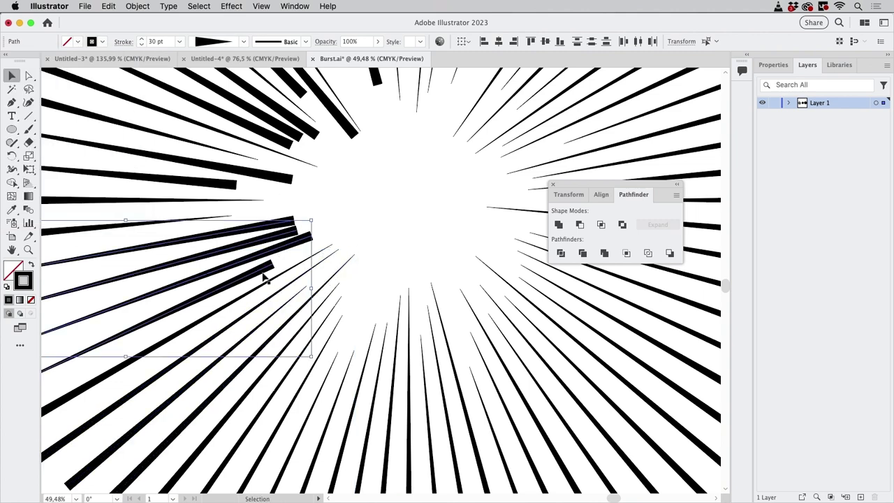
{"action": "left_click", "coordinate": [271, 267]}
{"action": "left_click", "coordinate": [234, 187], "text": "shift"}
{"action": "left_click", "coordinate": [289, 176], "text": "shift"}
{"action": "left_click", "coordinate": [286, 144], "text": "shift"}
{"action": "left_click", "coordinate": [305, 138], "text": "shift"}
{"action": "left_click", "coordinate": [313, 131], "text": "shift"}
{"action": "left_click", "coordinate": [349, 129], "text": "shift"}
{"action": "left_click", "coordinate": [377, 82], "text": "shift"}
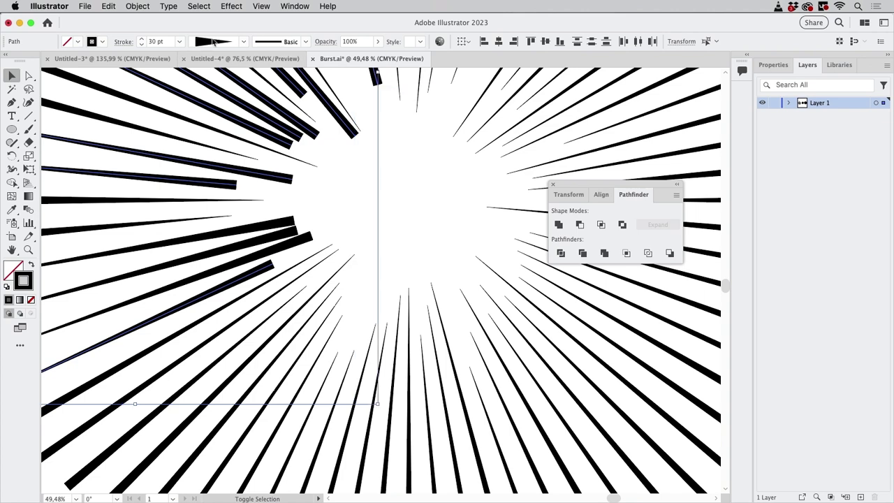
{"action": "left_click", "coordinate": [124, 42]}
{"action": "left_click", "coordinate": [114, 211]}
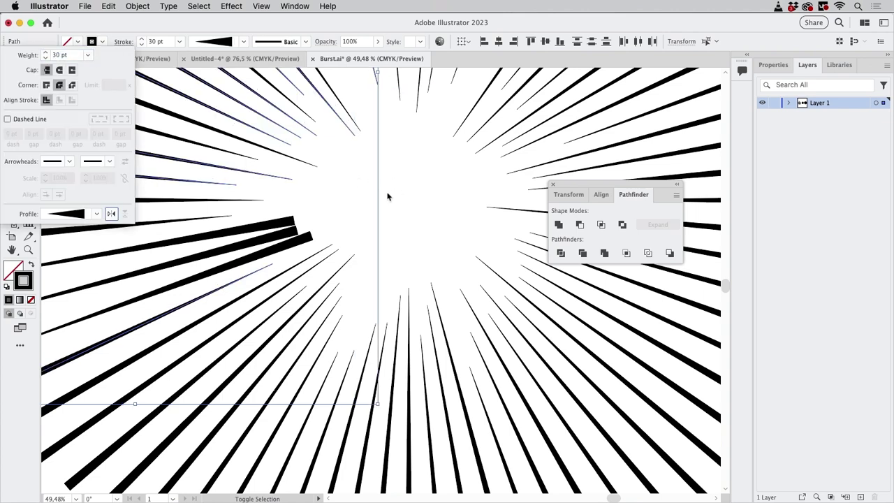
Step: Flip the width profile of the three adjacent thick-ended lines just left of the centre
{"action": "left_click", "coordinate": [298, 236]}
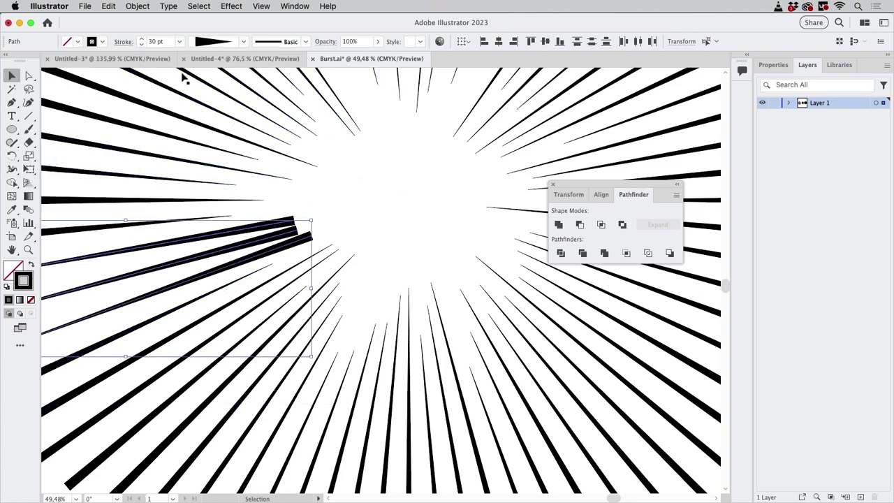
{"action": "left_click", "coordinate": [122, 43]}
{"action": "left_click", "coordinate": [110, 215]}
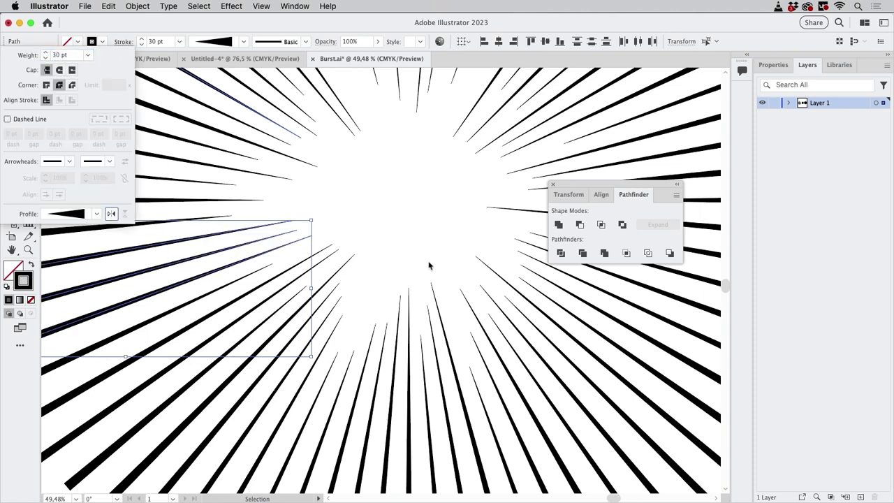
Step: Select the five lines above the centre that still have thick inner ends, flip their width profile along the stroke, and deselect them
{"action": "scroll", "coordinate": [371, 235], "scroll_direction": "down", "scroll_amount": 5}
{"action": "left_click_drag", "start_coordinate": [408, 214], "coordinate": [284, 294]}
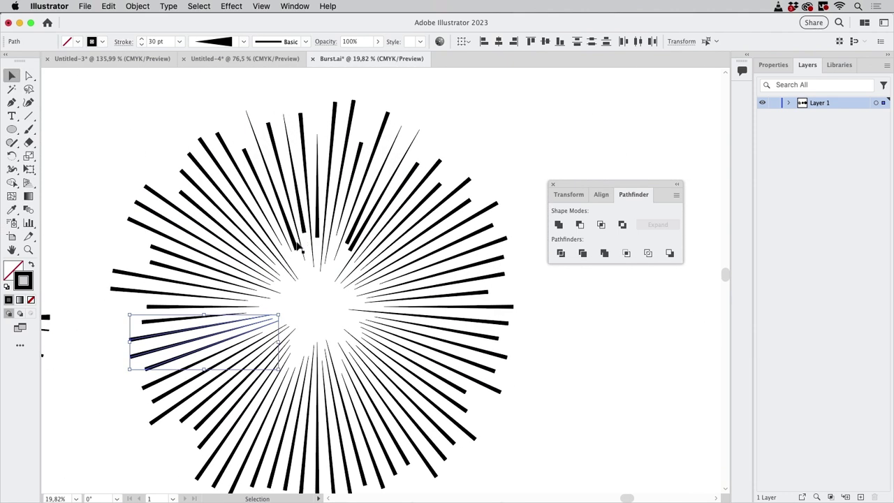
{"action": "left_click", "coordinate": [304, 230]}
{"action": "left_click", "coordinate": [304, 227], "text": "shift"}
{"action": "left_click", "coordinate": [319, 236], "text": "shift"}
{"action": "left_click", "coordinate": [350, 243], "text": "shift"}
{"action": "left_click", "coordinate": [356, 242], "text": "shift"}
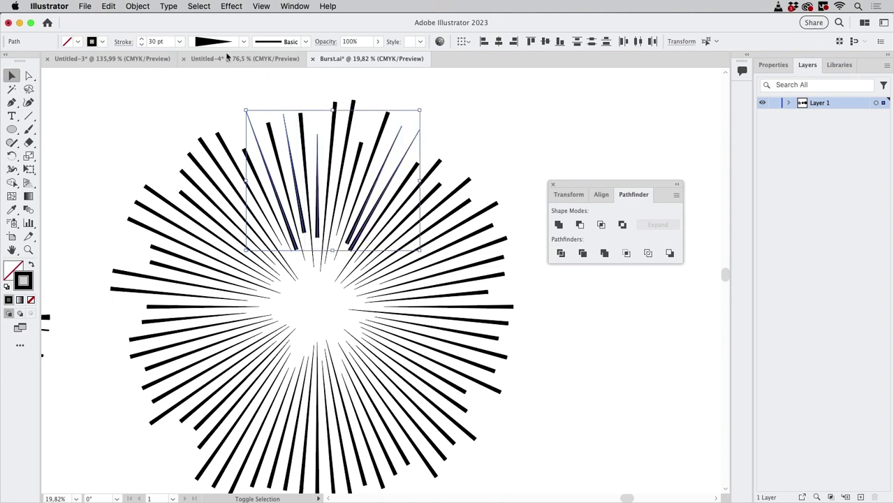
{"action": "left_click", "coordinate": [132, 42]}
{"action": "left_click", "coordinate": [111, 213]}
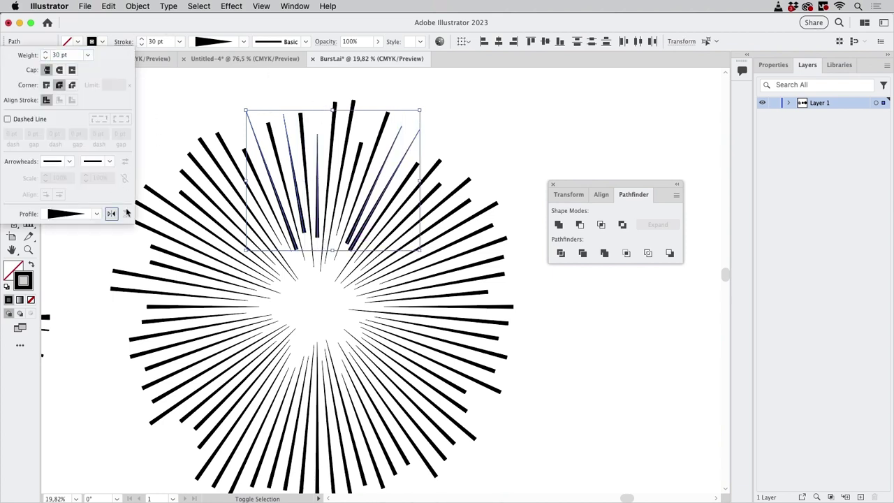
{"action": "key", "text": "Escape"}
{"action": "left_click_drag", "start_coordinate": [485, 280], "coordinate": [450, 234]}
{"action": "left_click", "coordinate": [535, 146]}
{"action": "left_click_drag", "start_coordinate": [535, 146], "coordinate": [507, 220]}
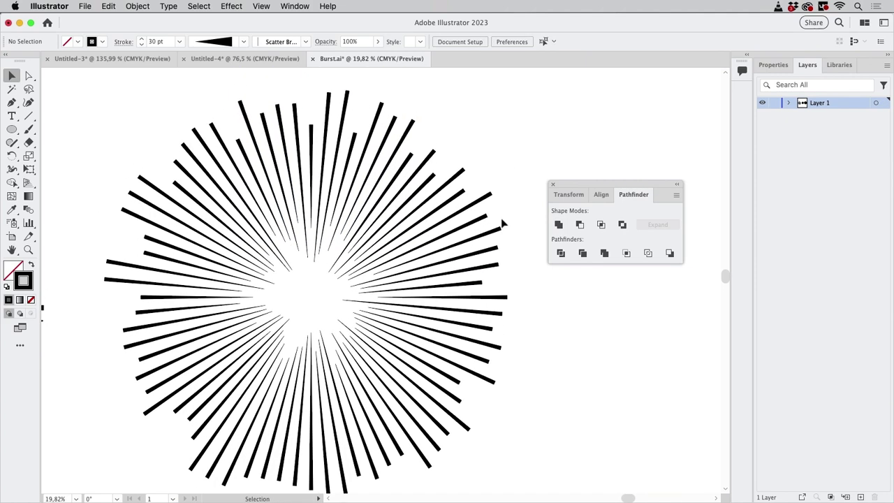
Step: Lasso an irregular set of lines around the large burst, set their stroke weight to 40 pt, and deselect them
{"action": "left_click_drag", "start_coordinate": [188, 244], "coordinate": [405, 234]}
{"action": "scroll", "coordinate": [289, 279], "scroll_direction": "left", "scroll_amount": 3}
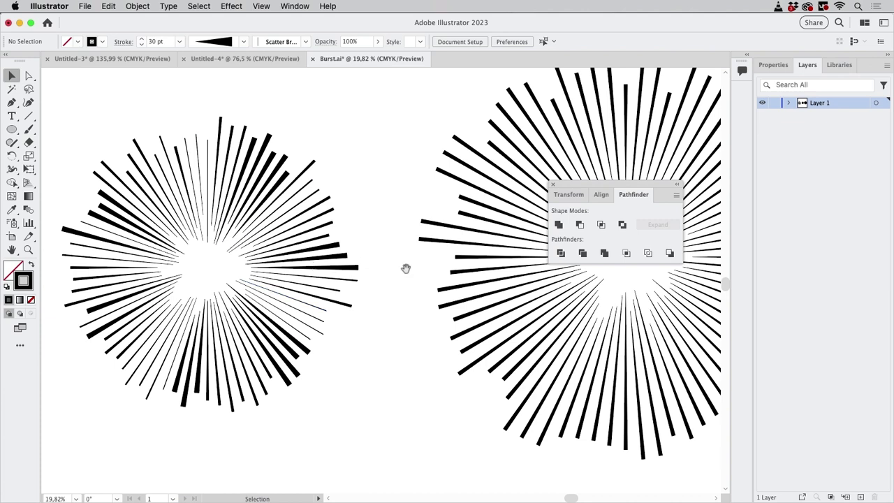
{"action": "scroll", "coordinate": [401, 256], "scroll_direction": "right", "scroll_amount": 6}
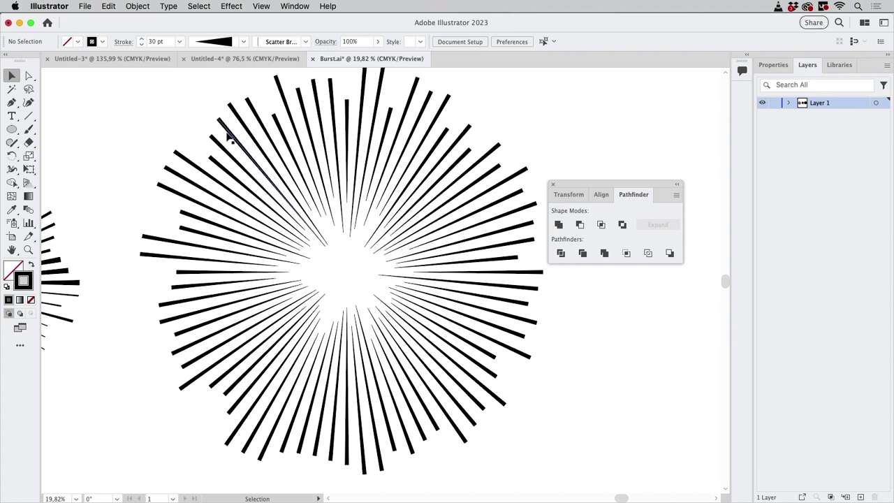
{"action": "left_click", "coordinate": [28, 89]}
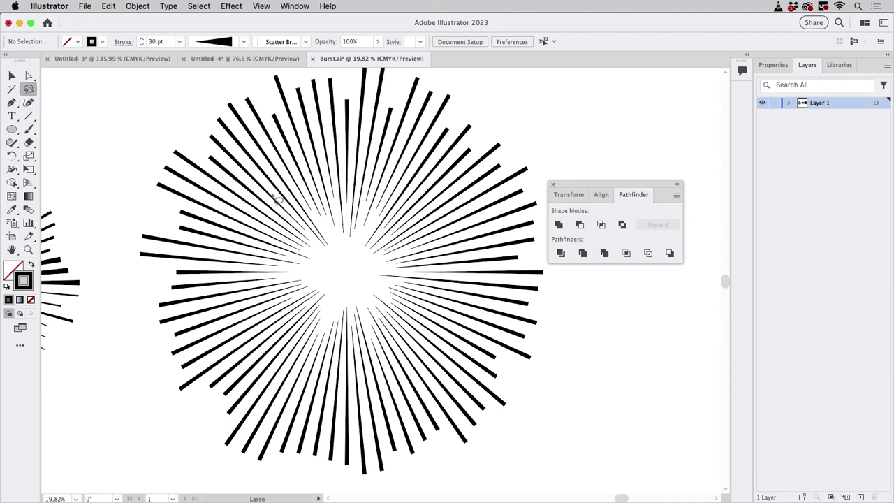
{"action": "mouse_move", "coordinate": [356, 272]}
{"action": "left_mouse_down"}
{"action": "mouse_move", "coordinate": [414, 193]}
{"action": "mouse_move", "coordinate": [383, 203]}
{"action": "mouse_move", "coordinate": [352, 266]}
{"action": "mouse_move", "coordinate": [268, 202]}
{"action": "mouse_move", "coordinate": [315, 254]}
{"action": "mouse_move", "coordinate": [240, 290]}
{"action": "mouse_move", "coordinate": [320, 285]}
{"action": "mouse_move", "coordinate": [295, 362]}
{"action": "mouse_move", "coordinate": [358, 301]}
{"action": "mouse_move", "coordinate": [412, 336]}
{"action": "mouse_move", "coordinate": [361, 290]}
{"action": "mouse_move", "coordinate": [377, 264]}
{"action": "left_mouse_up"}
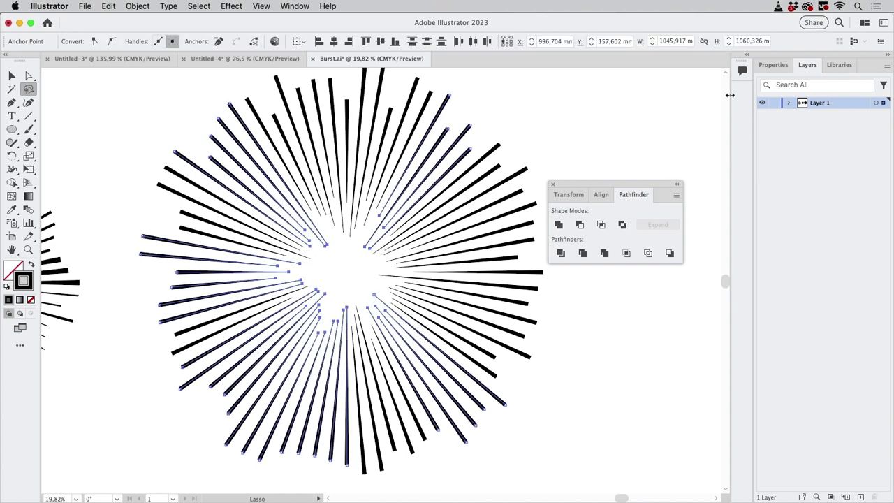
{"action": "left_click", "coordinate": [295, 6]}
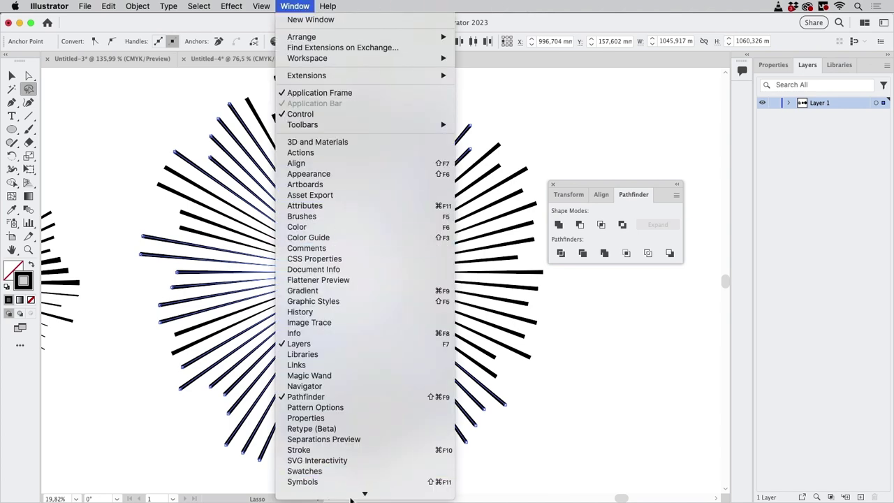
{"action": "scroll", "coordinate": [335, 433], "scroll_direction": "down", "scroll_amount": 3}
{"action": "left_click", "coordinate": [326, 365]}
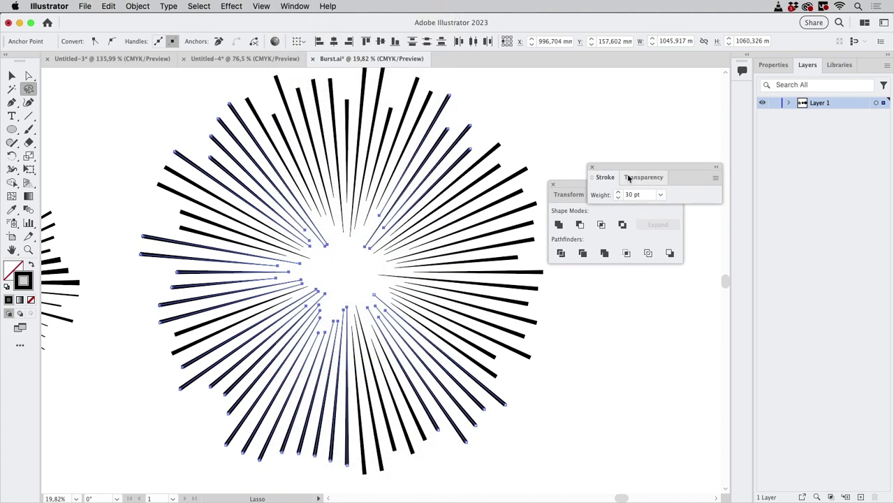
{"action": "left_click", "coordinate": [661, 196]}
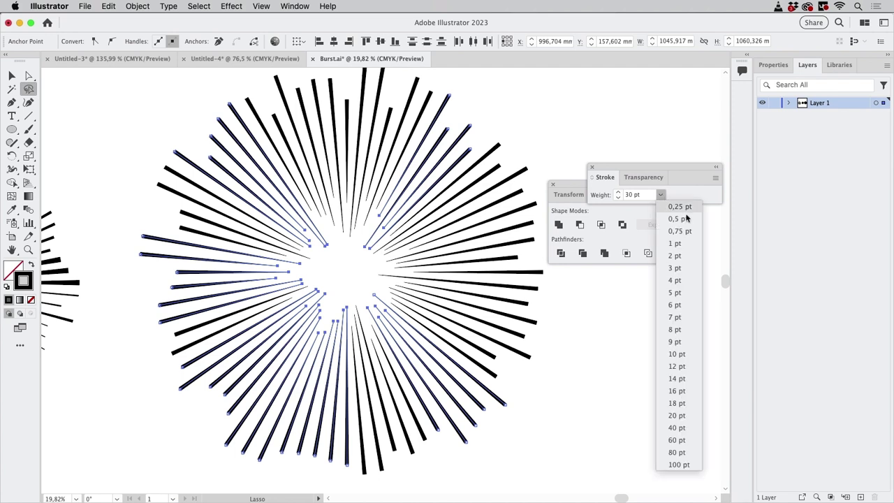
{"action": "left_click", "coordinate": [676, 427]}
{"action": "key", "text": "super+shift+a"}
Step: Lasso a few scattered lines around the burst's centre, reduce their stroke weight to 5 pt, and deselect them
{"action": "mouse_move", "coordinate": [328, 272]}
{"action": "left_mouse_down"}
{"action": "mouse_move", "coordinate": [243, 343]}
{"action": "mouse_move", "coordinate": [336, 285]}
{"action": "mouse_move", "coordinate": [384, 381]}
{"action": "mouse_move", "coordinate": [364, 285]}
{"action": "mouse_move", "coordinate": [474, 274]}
{"action": "mouse_move", "coordinate": [353, 273]}
{"action": "mouse_move", "coordinate": [377, 194]}
{"action": "mouse_move", "coordinate": [341, 249]}
{"action": "mouse_move", "coordinate": [281, 179]}
{"action": "mouse_move", "coordinate": [340, 257]}
{"action": "left_mouse_up"}
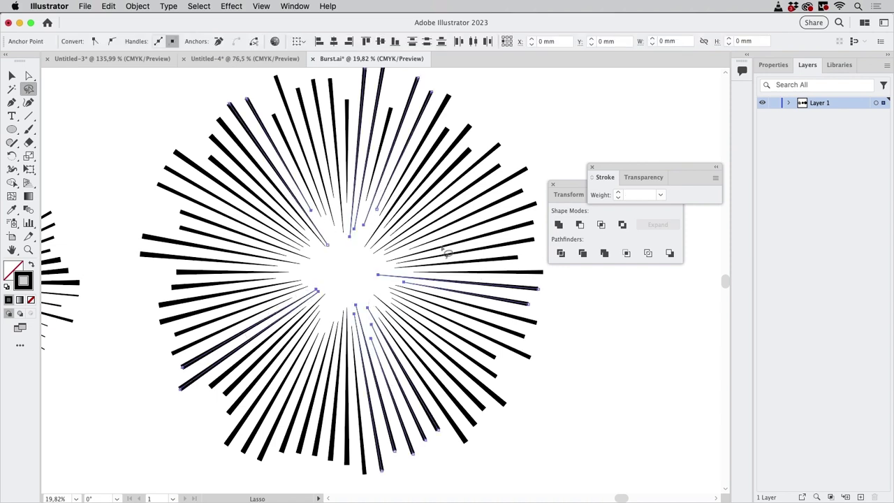
{"action": "left_click", "coordinate": [660, 194]}
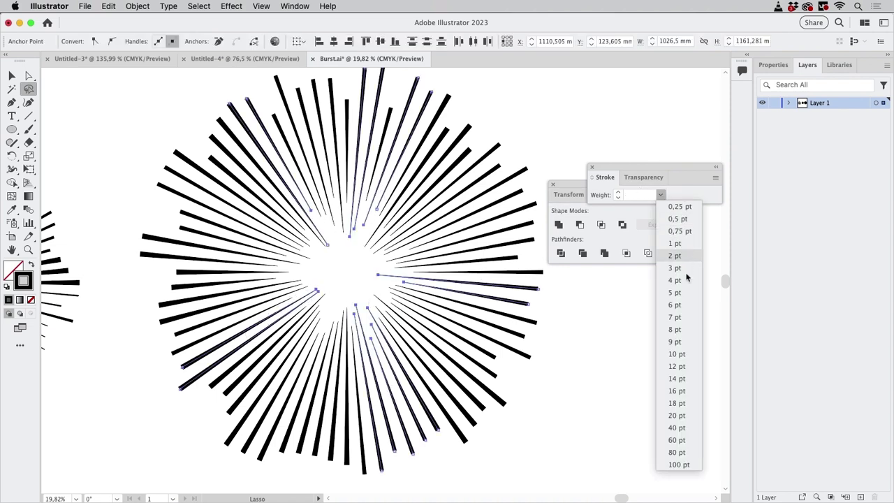
{"action": "left_click", "coordinate": [675, 292]}
{"action": "left_click", "coordinate": [543, 131]}
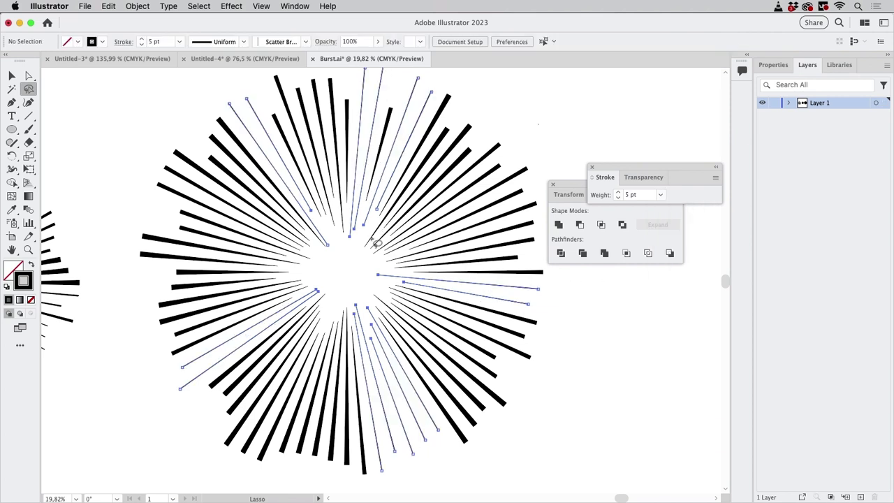
Step: Lasso another irregular set of burst lines, mainly on the right, left and lower right, set them to 3 pt, and deselect
{"action": "mouse_move", "coordinate": [335, 269]}
{"action": "left_mouse_down"}
{"action": "mouse_move", "coordinate": [214, 245]}
{"action": "mouse_move", "coordinate": [323, 266]}
{"action": "mouse_move", "coordinate": [387, 362]}
{"action": "mouse_move", "coordinate": [358, 273]}
{"action": "mouse_move", "coordinate": [462, 342]}
{"action": "mouse_move", "coordinate": [381, 293]}
{"action": "mouse_move", "coordinate": [451, 199]}
{"action": "mouse_move", "coordinate": [342, 267]}
{"action": "left_mouse_up"}
{"action": "left_click", "coordinate": [660, 195]}
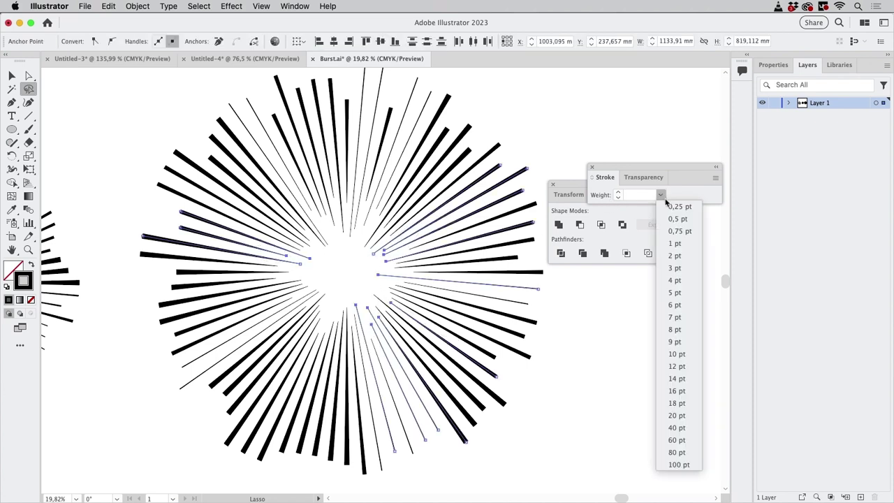
{"action": "left_click", "coordinate": [677, 267]}
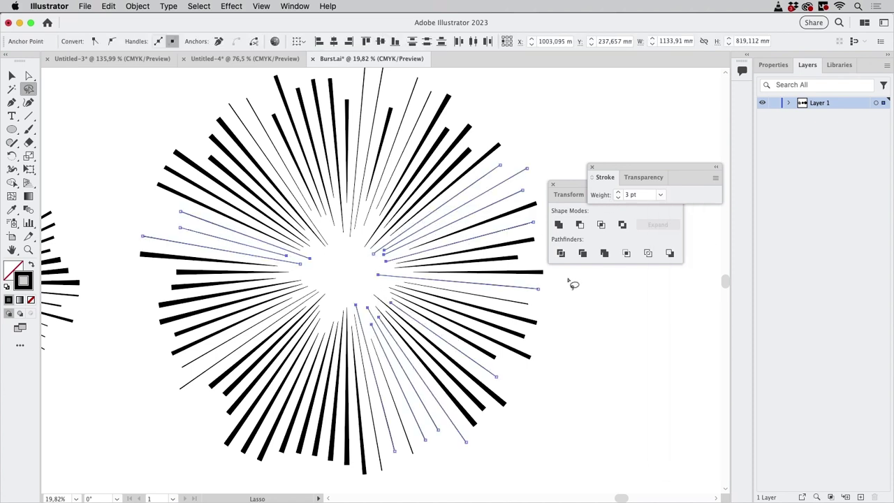
{"action": "left_click", "coordinate": [580, 401]}
{"action": "scroll", "coordinate": [447, 188], "scroll_direction": "down", "scroll_amount": 4}
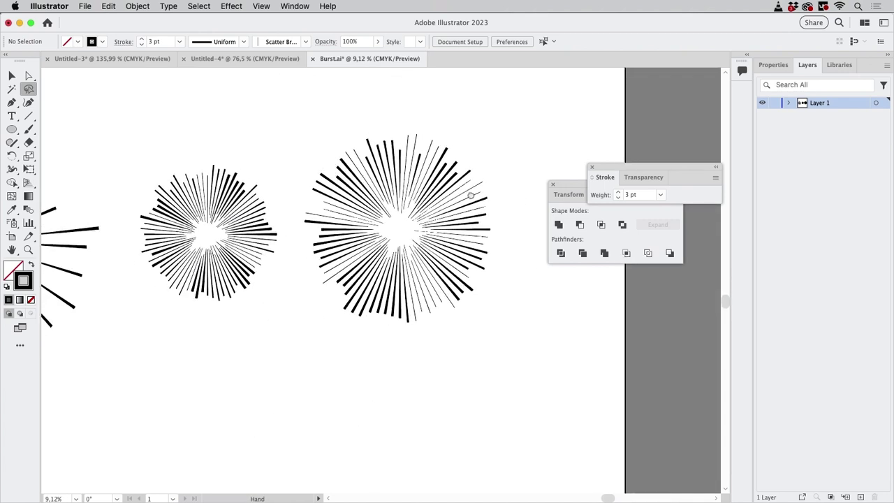
{"action": "scroll", "coordinate": [482, 175], "scroll_direction": "up", "scroll_amount": 2}
{"action": "scroll", "coordinate": [482, 174], "scroll_direction": "right", "scroll_amount": 1}
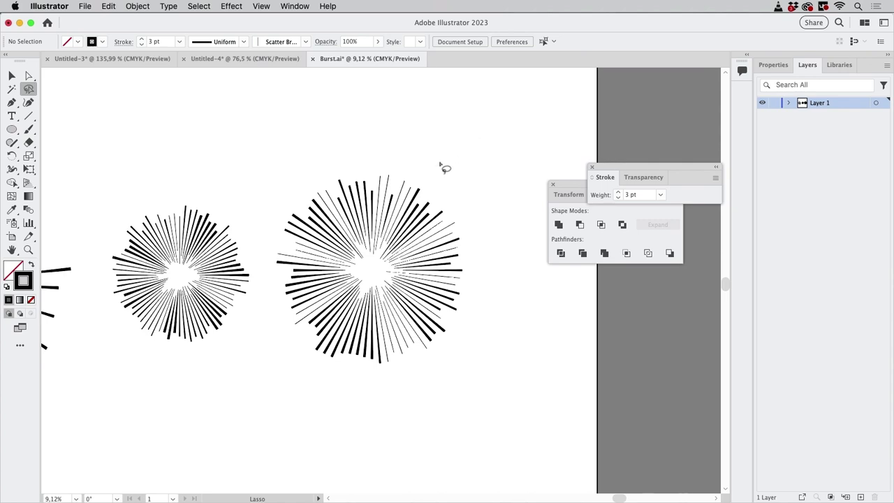
{"action": "scroll", "coordinate": [396, 288], "scroll_direction": "up", "scroll_amount": 4}
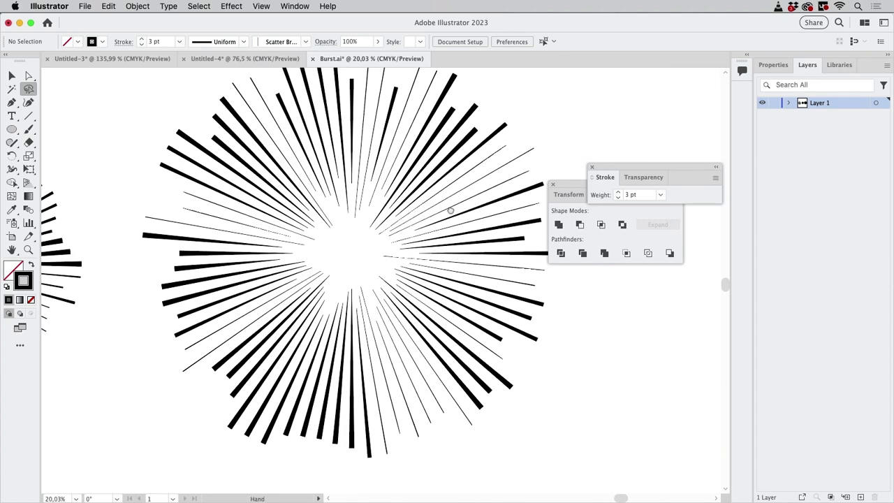
{"action": "scroll", "coordinate": [461, 213], "scroll_direction": "up", "scroll_amount": 2}
{"action": "scroll", "coordinate": [461, 213], "scroll_direction": "right", "scroll_amount": 1}
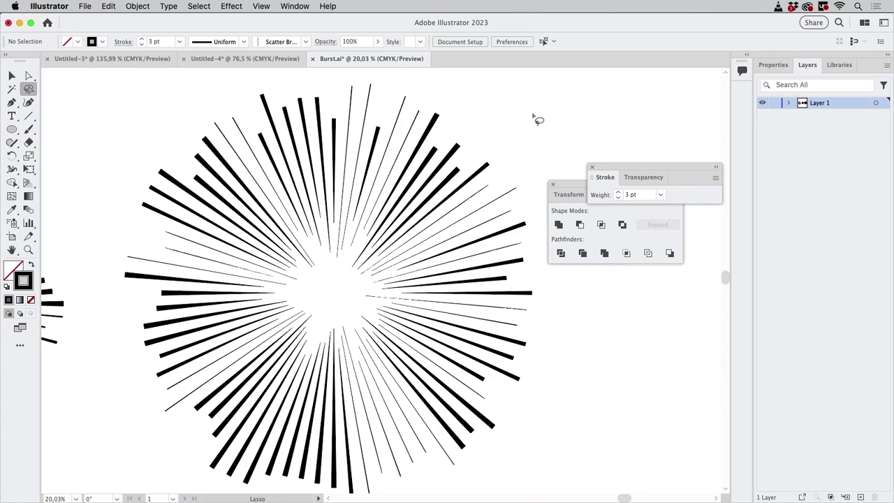